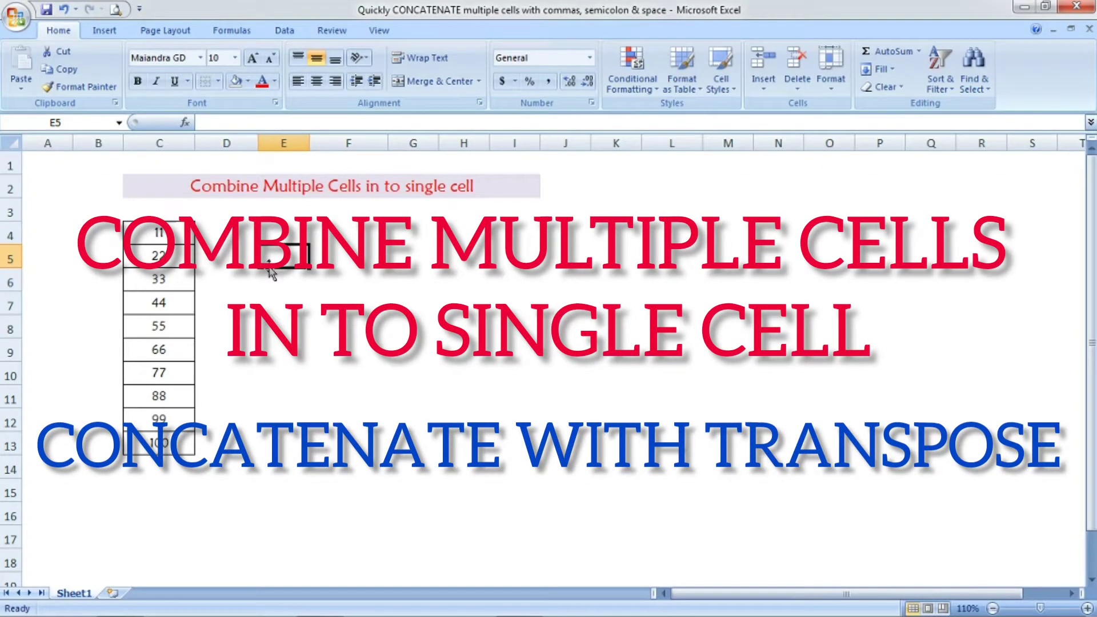
# Step: Inspect the values 11–100 in C4:C13 and choose E5 as the result cell
pyautogui.click(173, 231)
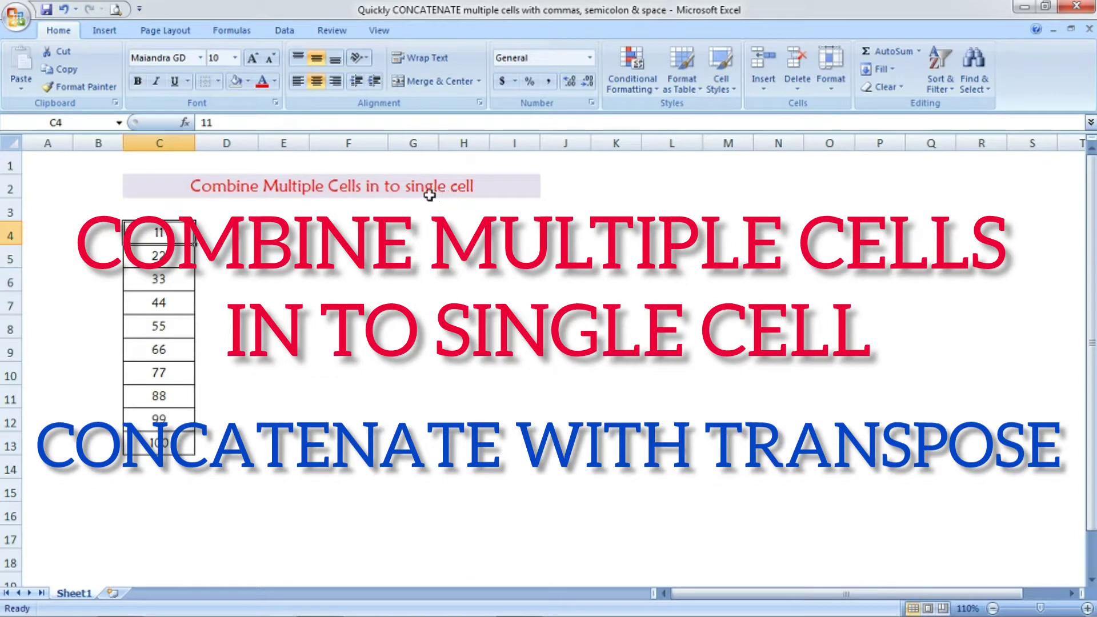
pyautogui.click(271, 257)
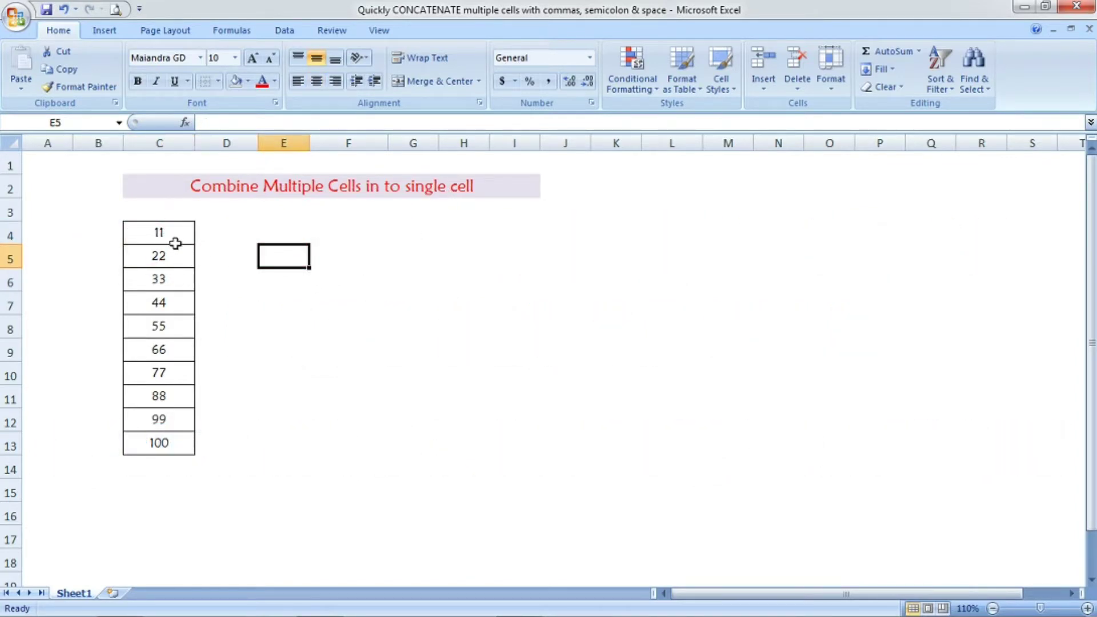
pyautogui.moveTo(172, 239); pyautogui.dragTo(155, 438)
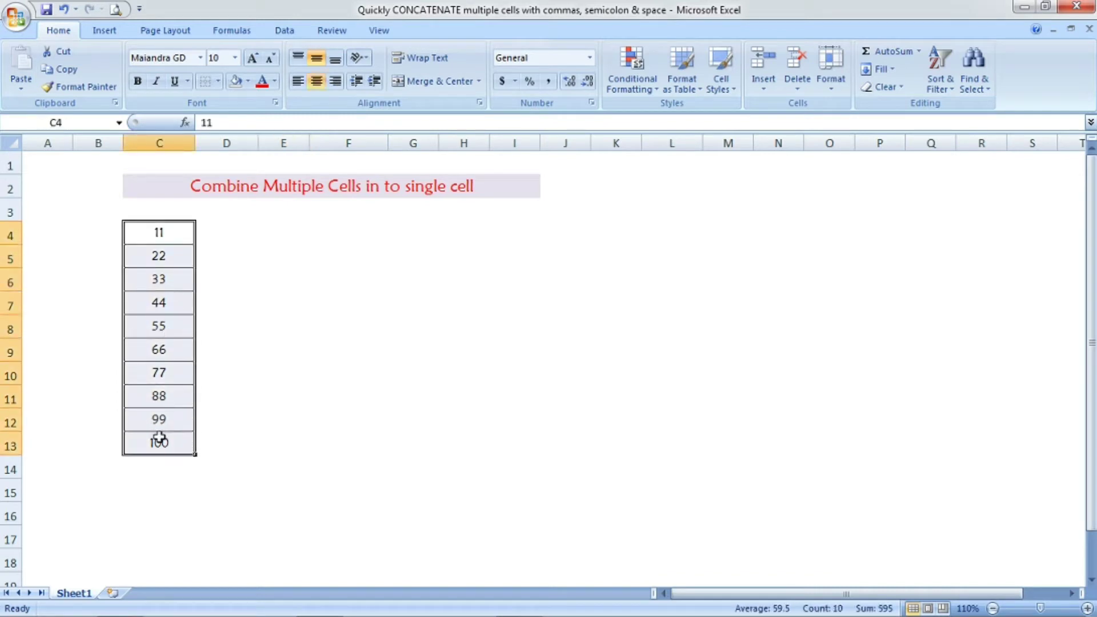
pyautogui.click(271, 258)
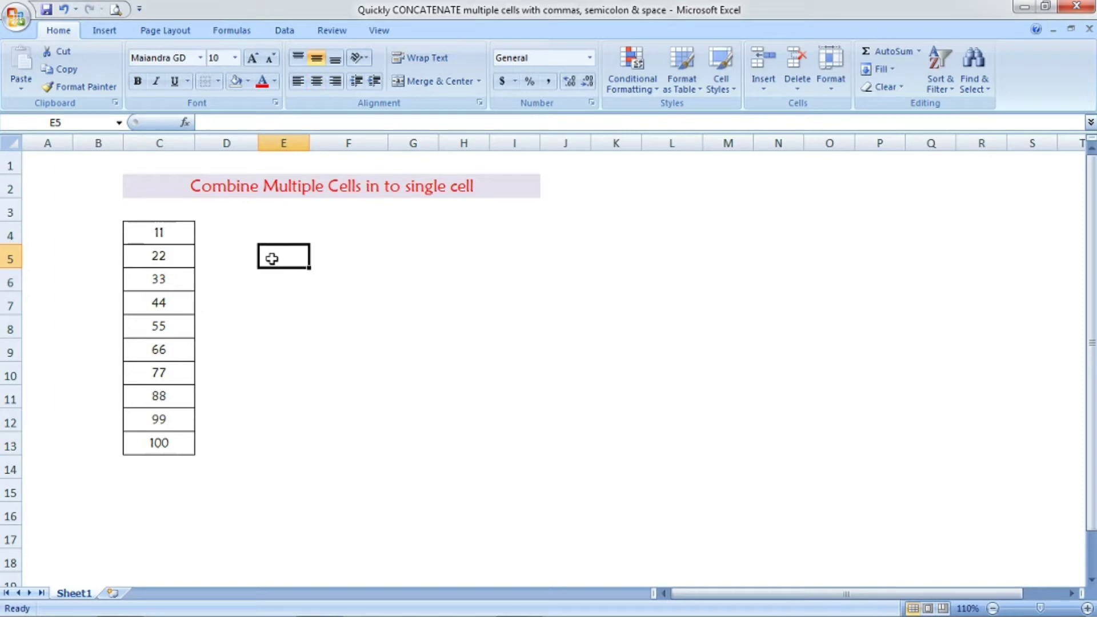
# Step: Enter =concatenate(transpose(C4:C13)) in E5 and highlight the function part in the formula bar
pyautogui.write('=concatenate')
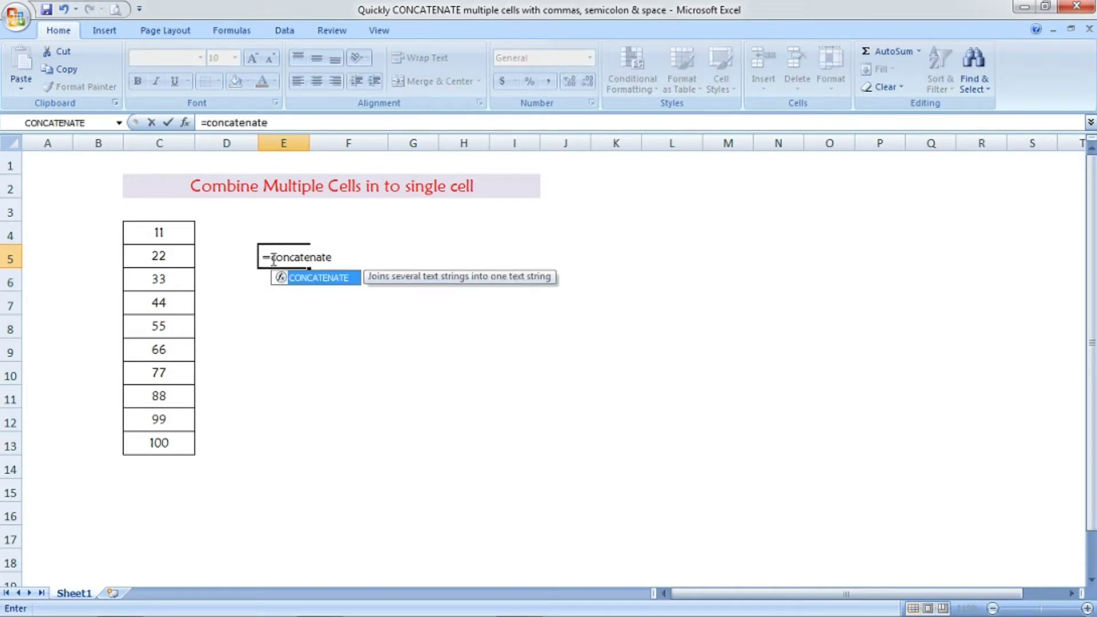
pyautogui.write('(')
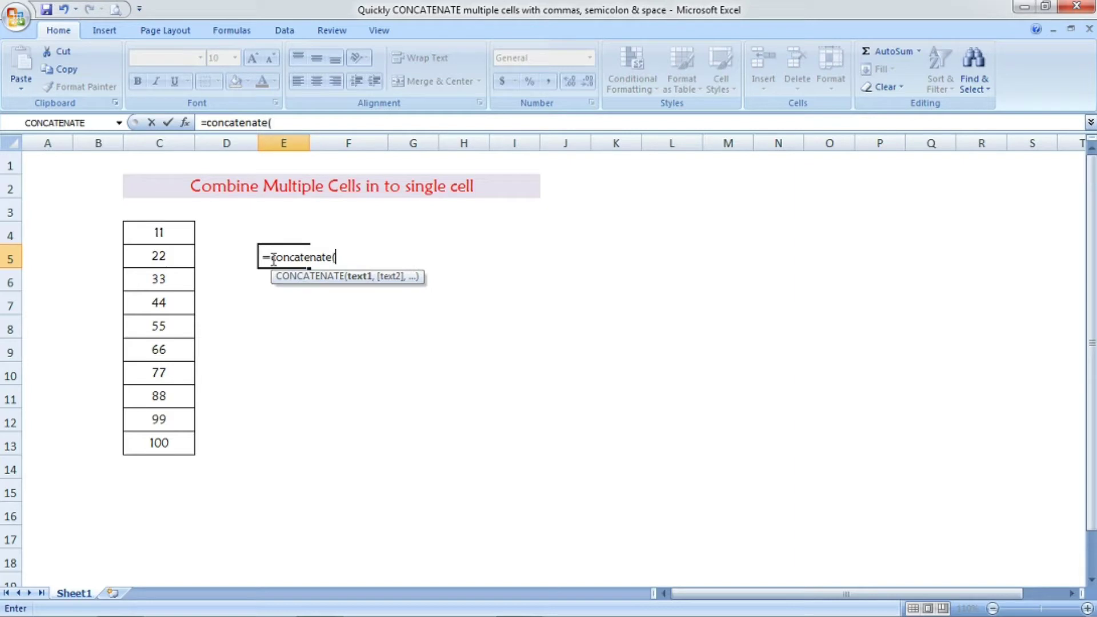
pyautogui.write('transpose')
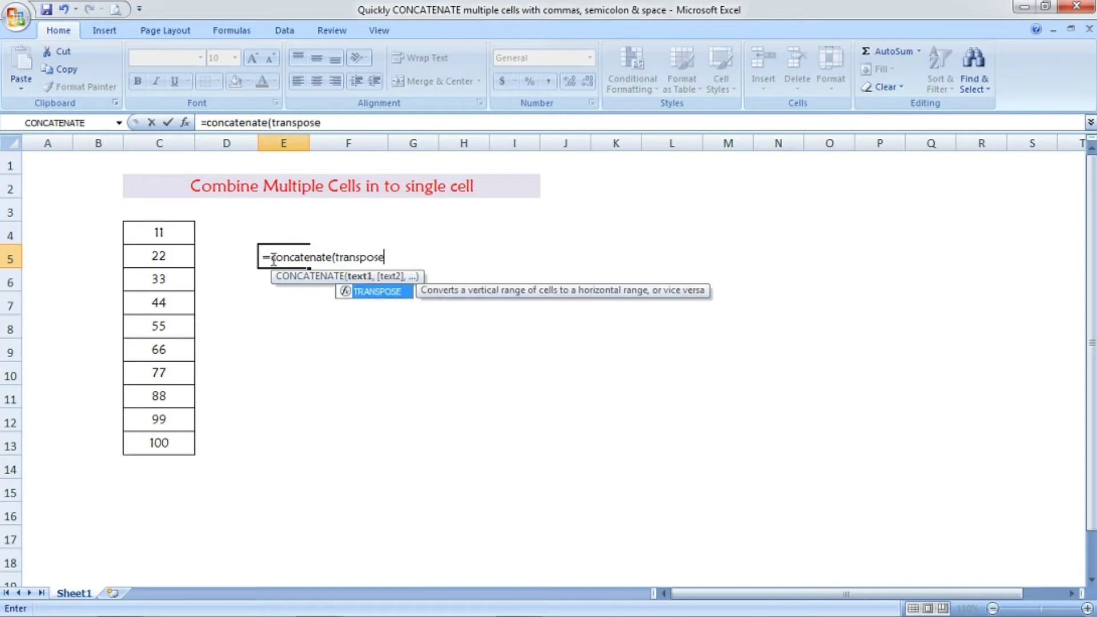
pyautogui.write('(')
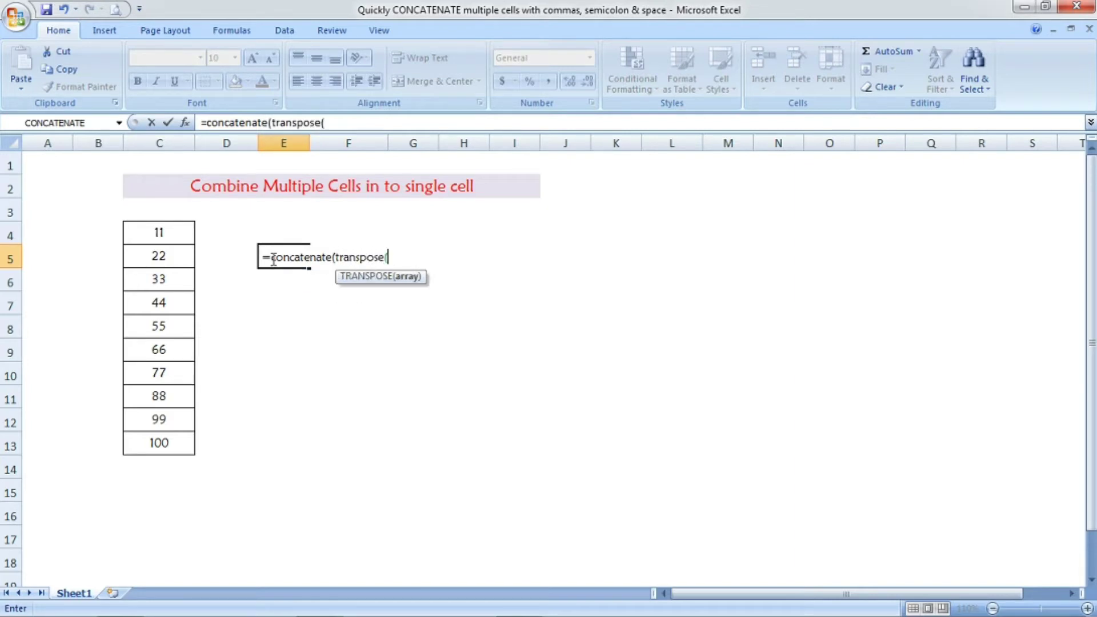
pyautogui.click(171, 234)
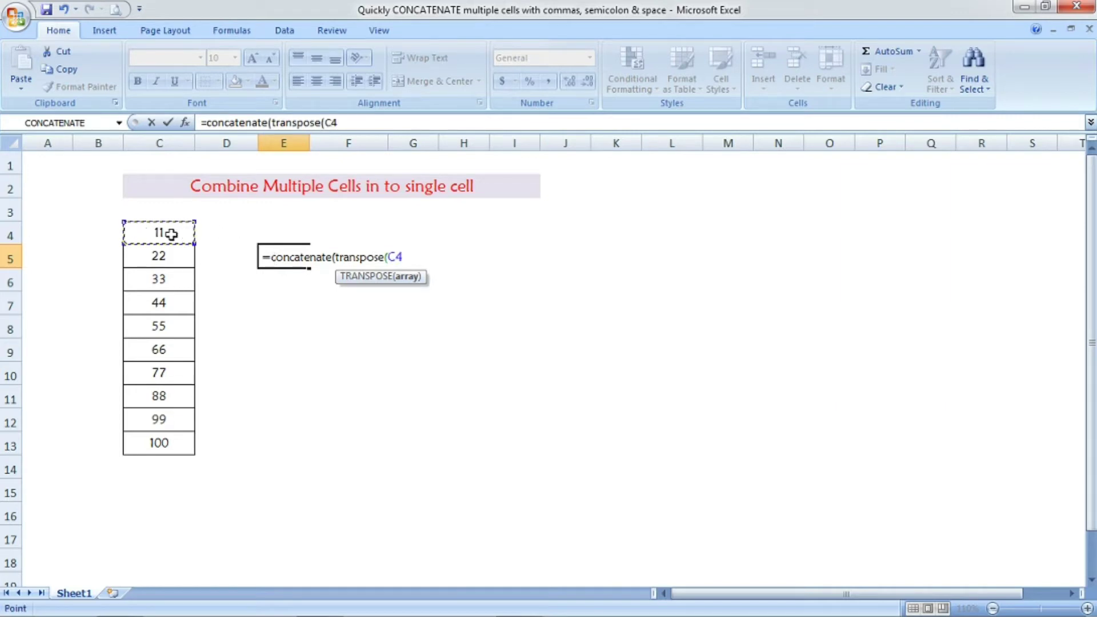
pyautogui.moveTo(171, 233); pyautogui.dragTo(172, 454)
pyautogui.write(')')
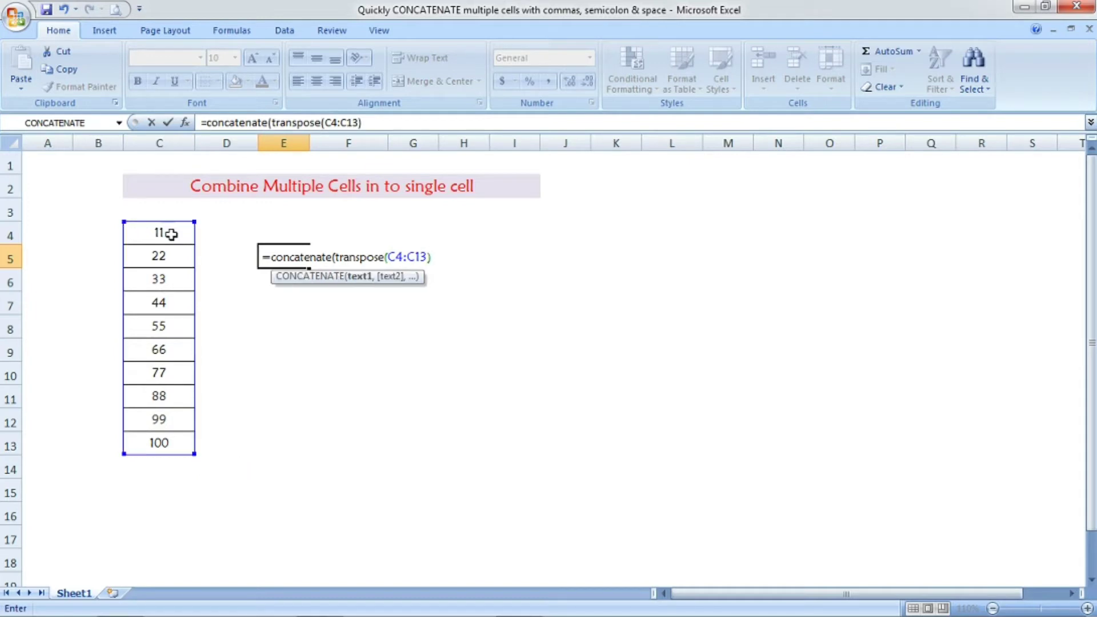
pyautogui.write(')')
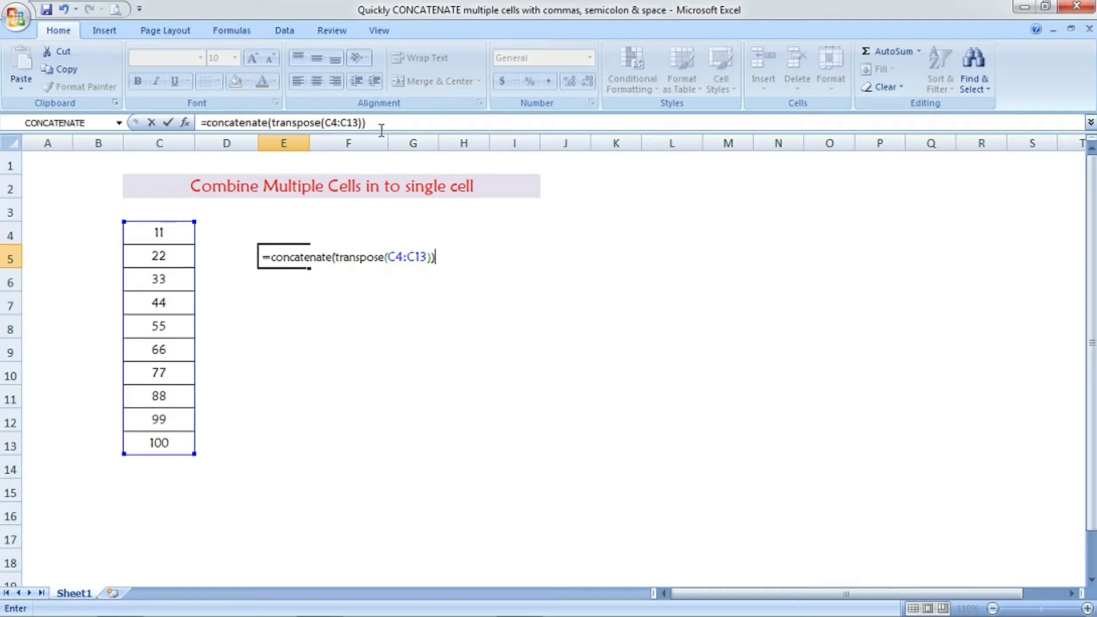
pyautogui.moveTo(380, 125); pyautogui.dragTo(209, 123)
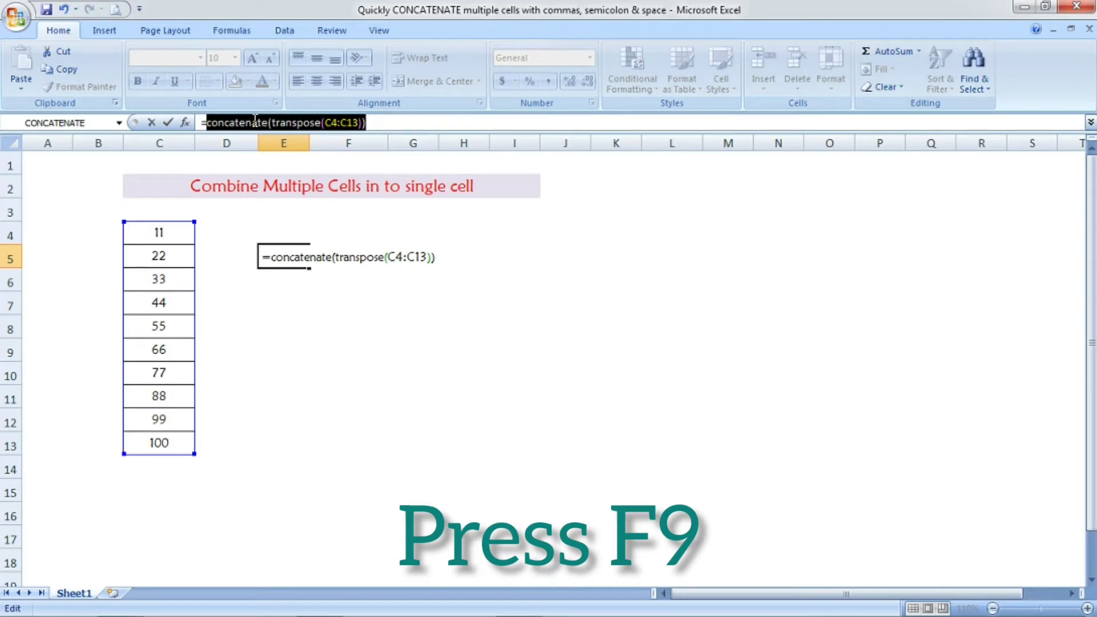
# Step: Evaluate the highlighted formula with F9 into quoted values 11–100, undoing a stray G6 click, and delete the leading ={"
pyautogui.press('F9')
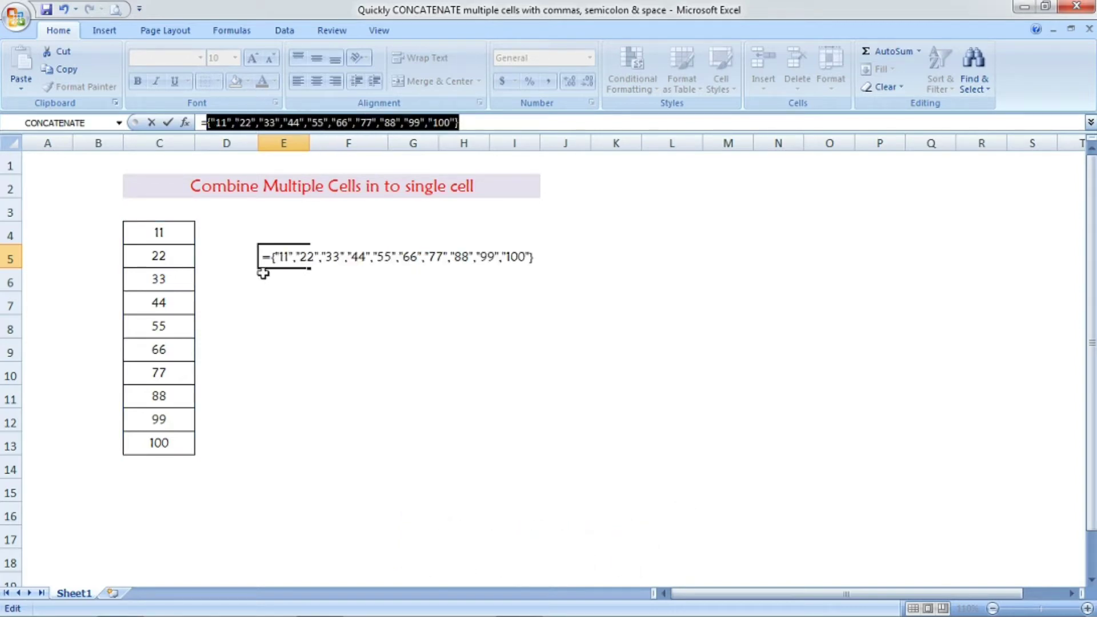
pyautogui.click(432, 274)
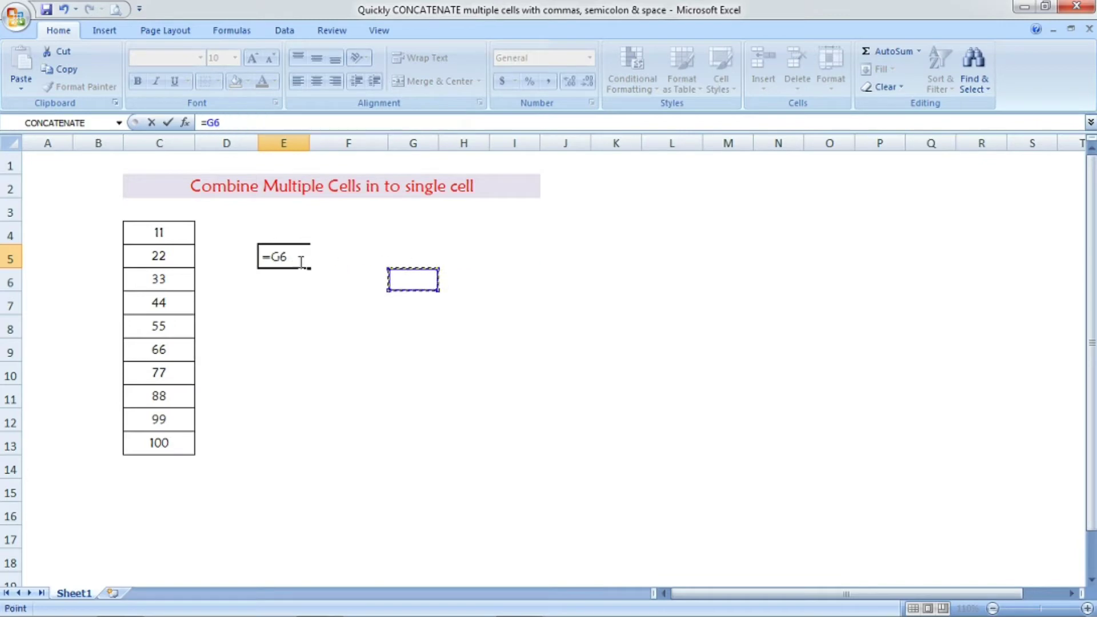
pyautogui.hotkey('ctrl', 'z')
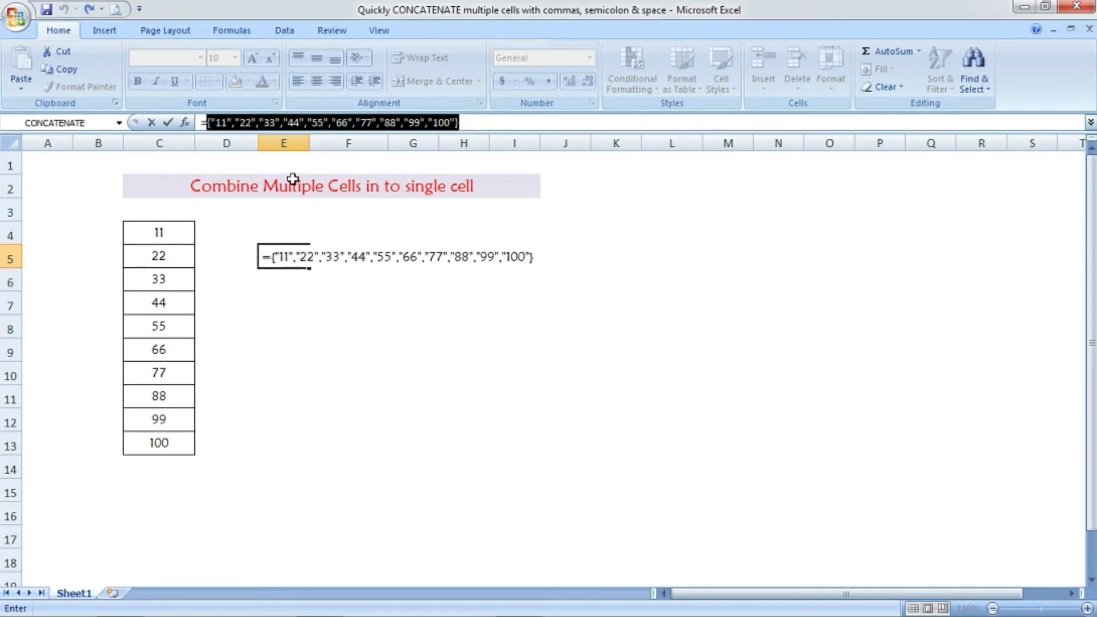
pyautogui.click(216, 120)
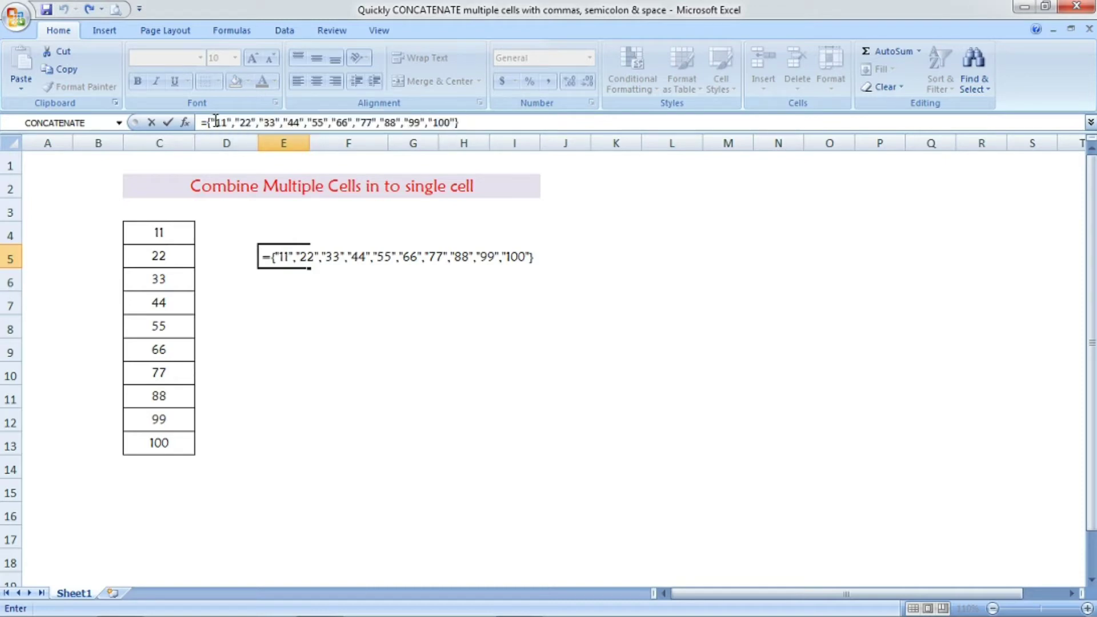
pyautogui.click(211, 123)
pyautogui.press('BackSpace')
pyautogui.press('BackSpace')
pyautogui.press('BackSpace')
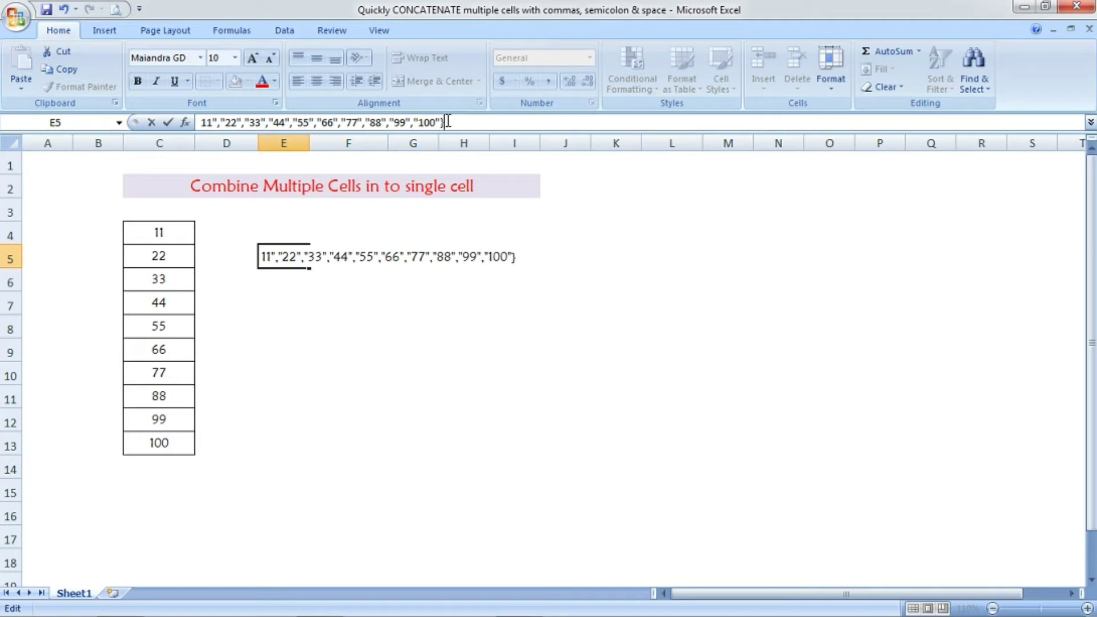
# Step: Delete the closing brace, commit E5's plain text, and bring up Find and Replace
pyautogui.press('BackSpace')
pyautogui.press('BackSpace')
pyautogui.press('Return')
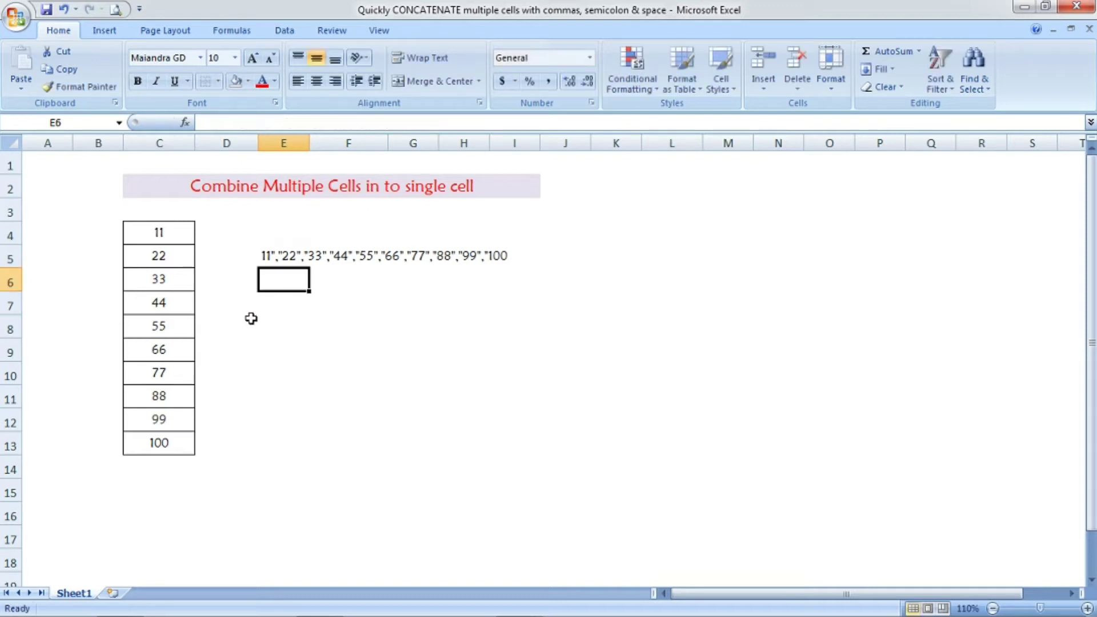
pyautogui.click(277, 257)
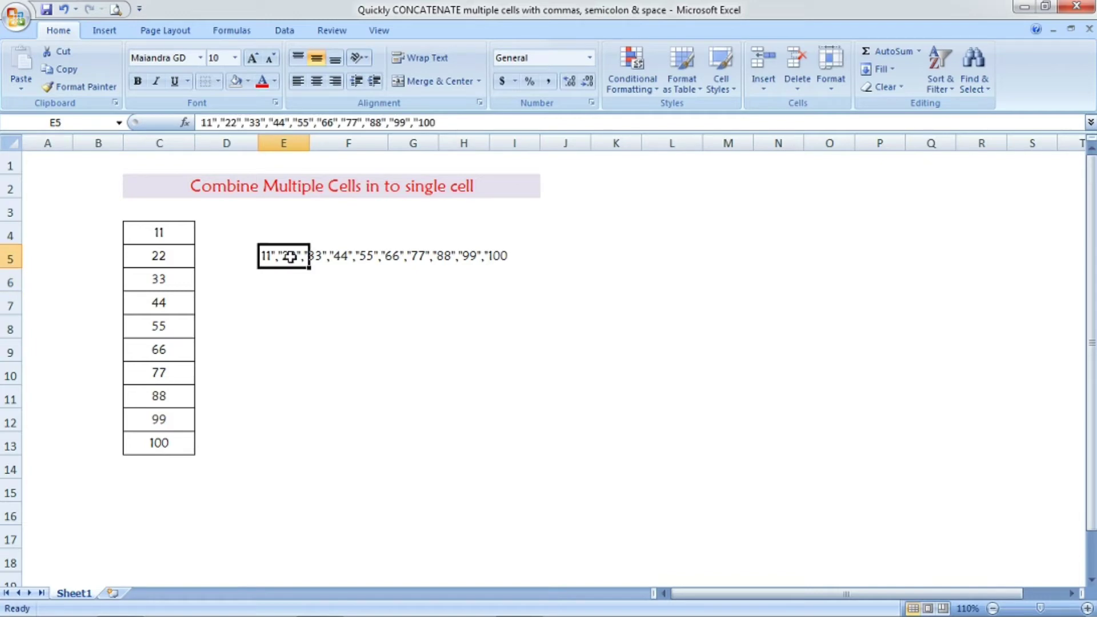
pyautogui.hotkey('ctrl', 'h')
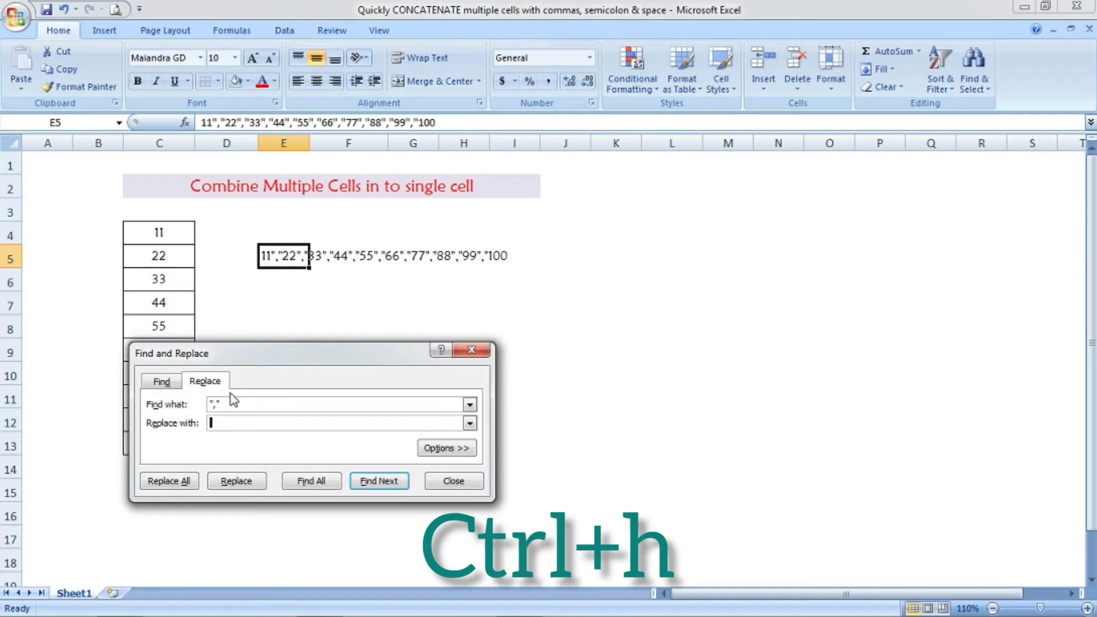
# Step: Replace the quoted "," separators in E5 with plain commas, giving 11,22,…,100
pyautogui.moveTo(237, 404); pyautogui.dragTo(127, 390)
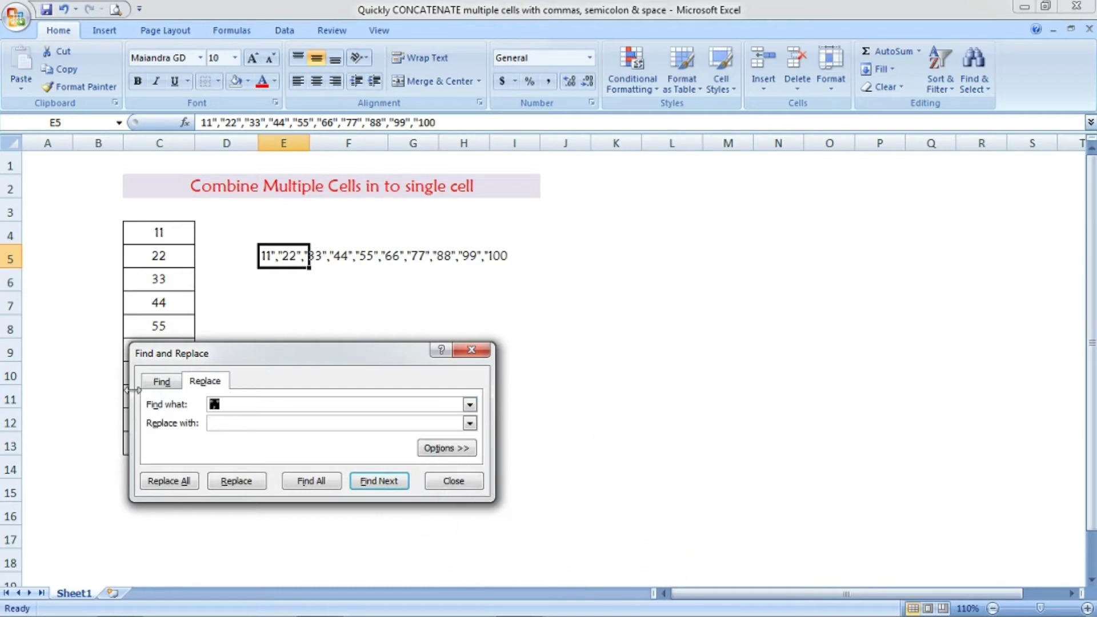
pyautogui.write('"')
pyautogui.write(',')
pyautogui.click(173, 481)
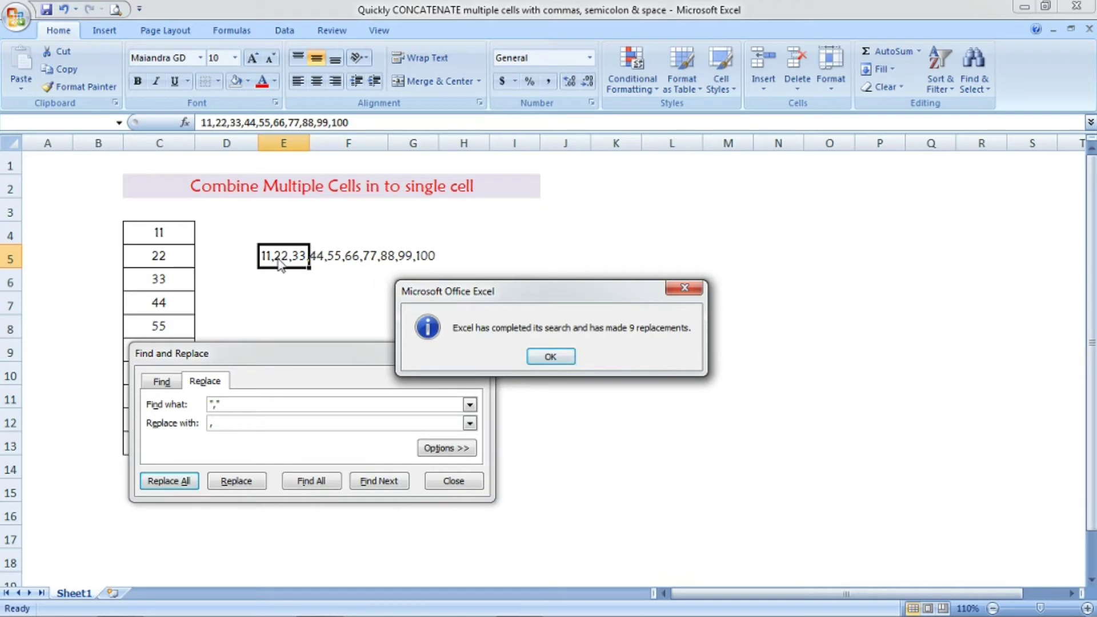
pyautogui.click(537, 356)
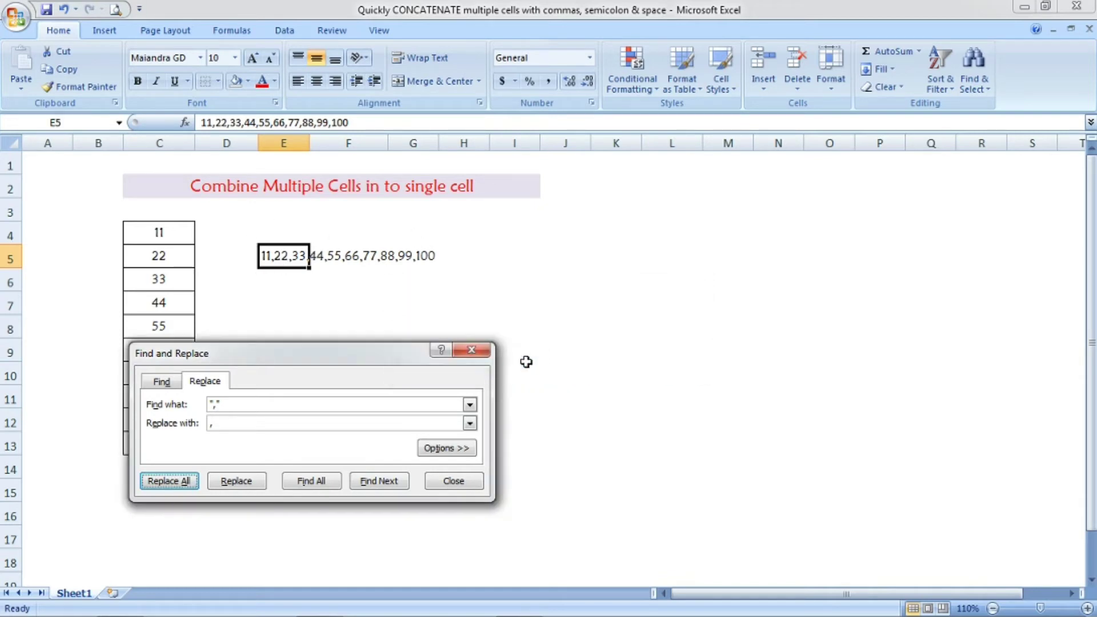
pyautogui.click(451, 482)
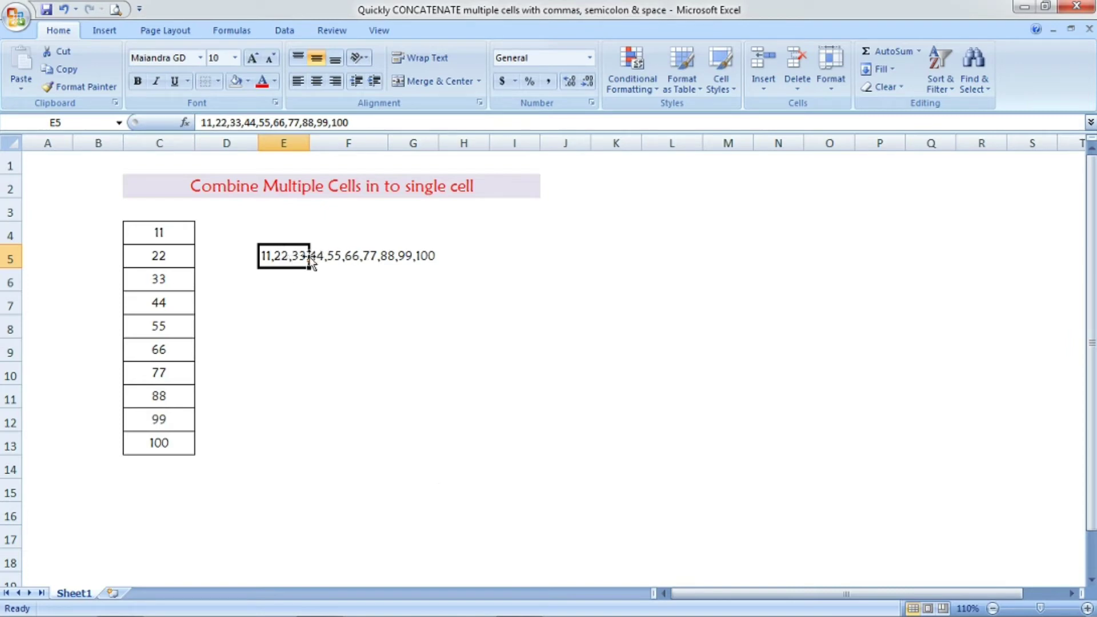
# Step: Check the comma list in E5, then select E7 for the next list
pyautogui.click(275, 297)
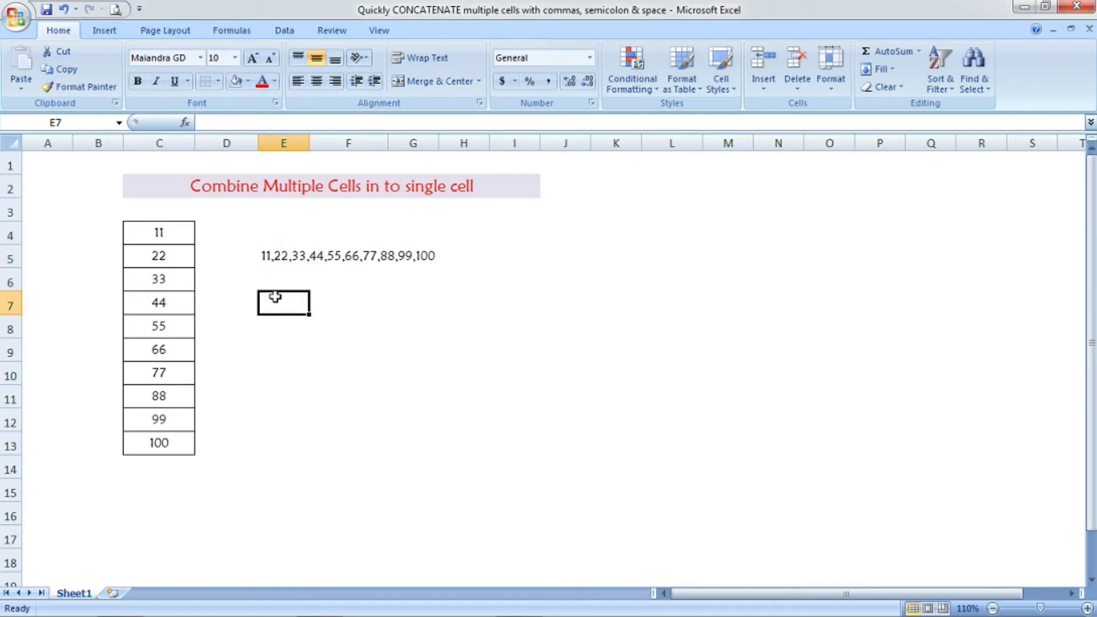
pyautogui.click(286, 256)
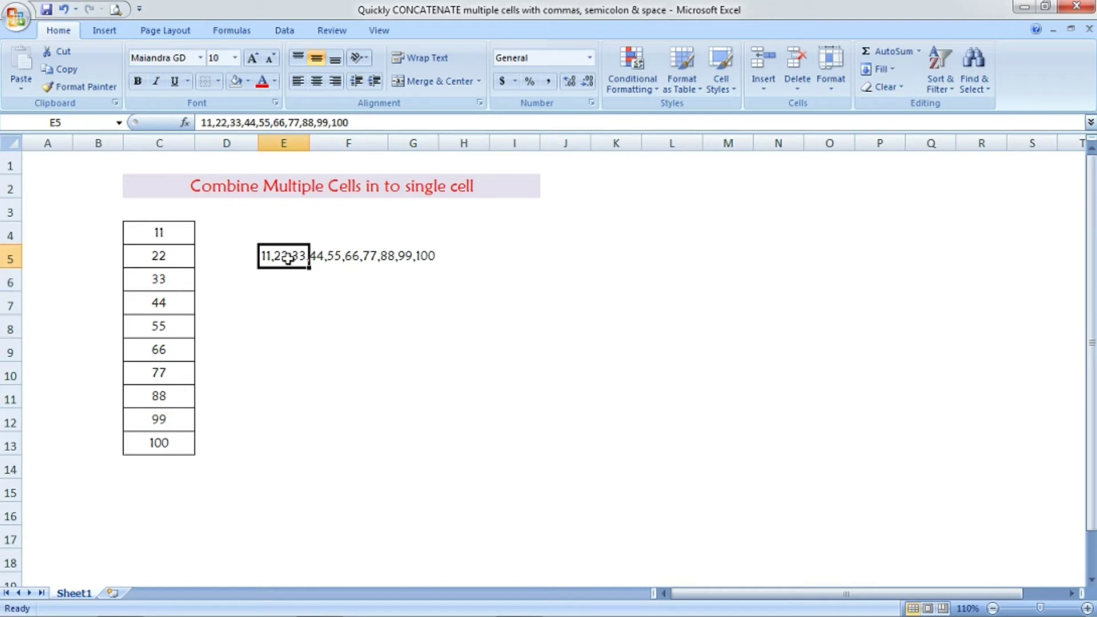
pyautogui.click(272, 301)
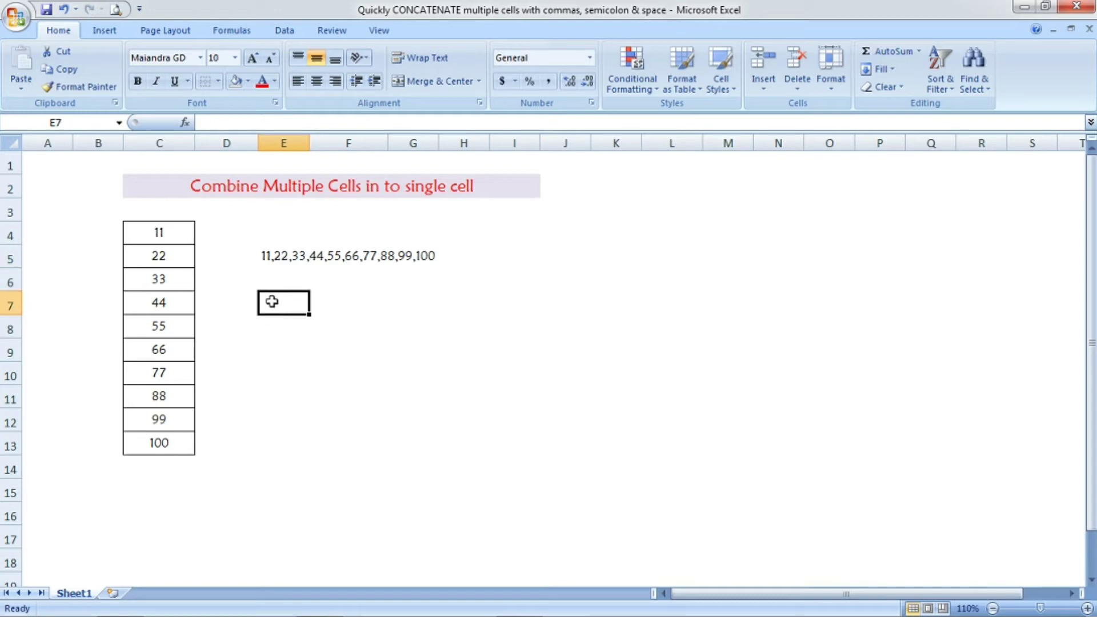
# Step: Type =concatenate(transpose(C4:C13)) in E7, correcting a typo in the function name
pyautogui.write('=')
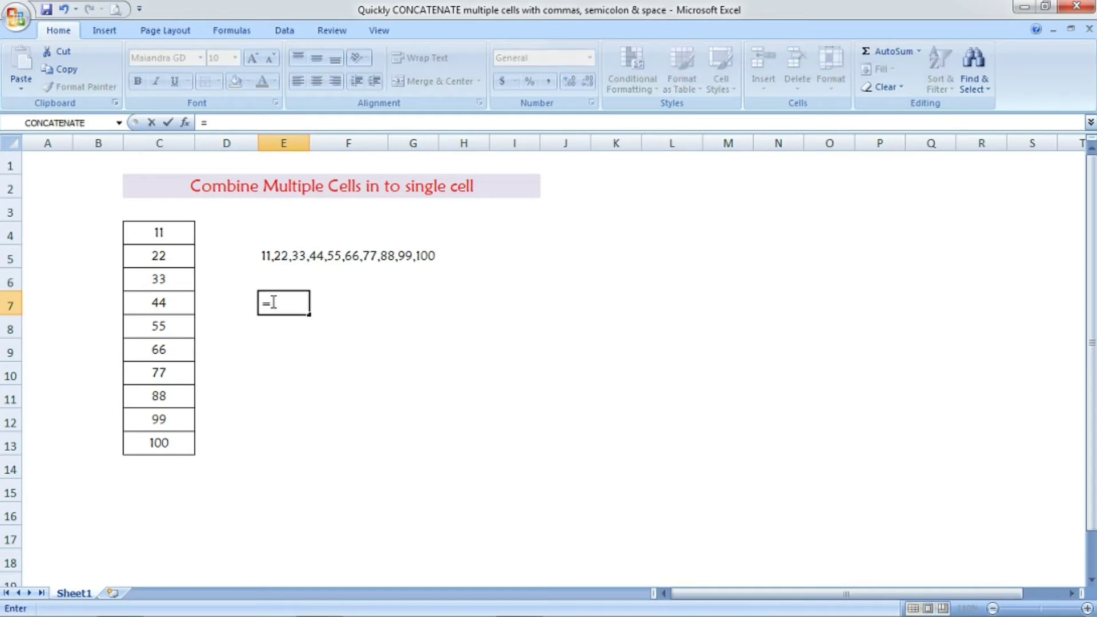
pyautogui.write('concatea')
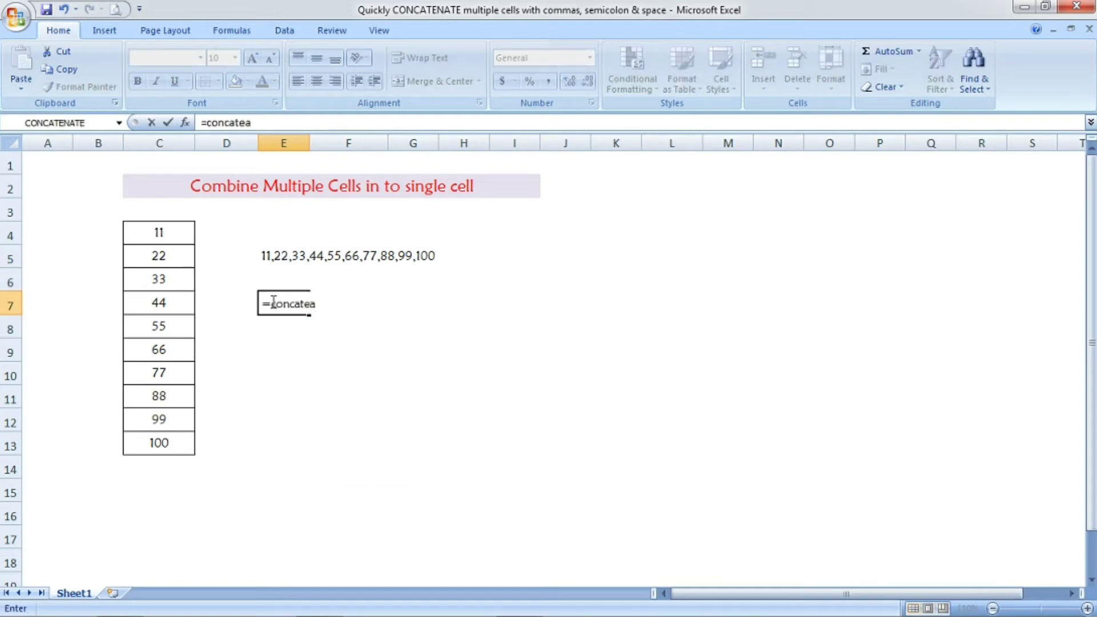
pyautogui.press('Num_Lock')
pyautogui.press('BackSpace')
pyautogui.write('nate')
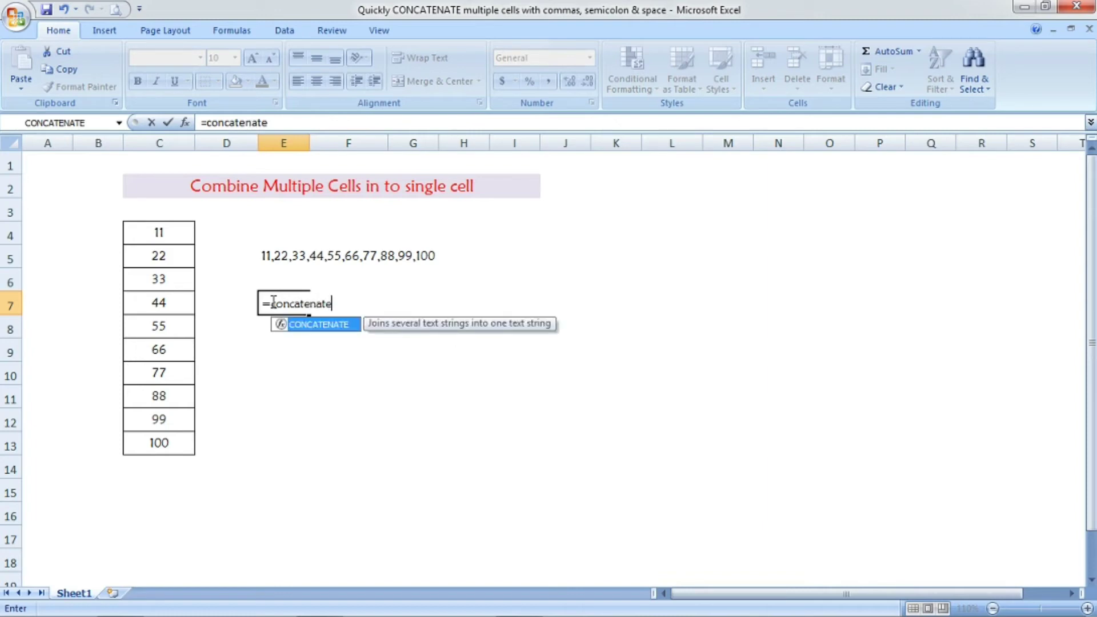
pyautogui.write('(')
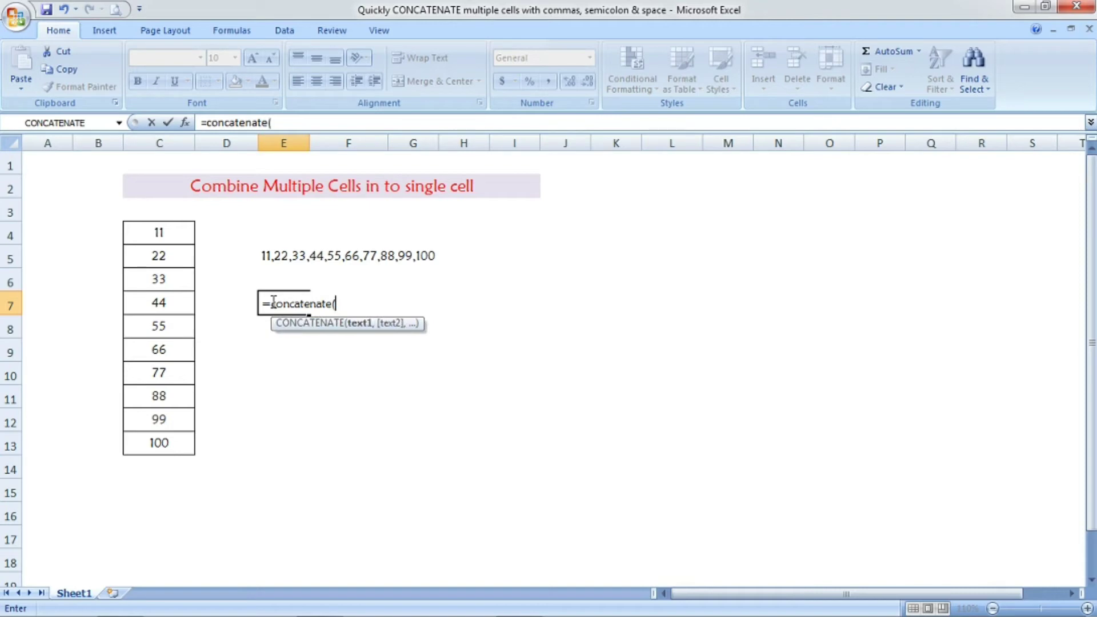
pyautogui.write('transpose')
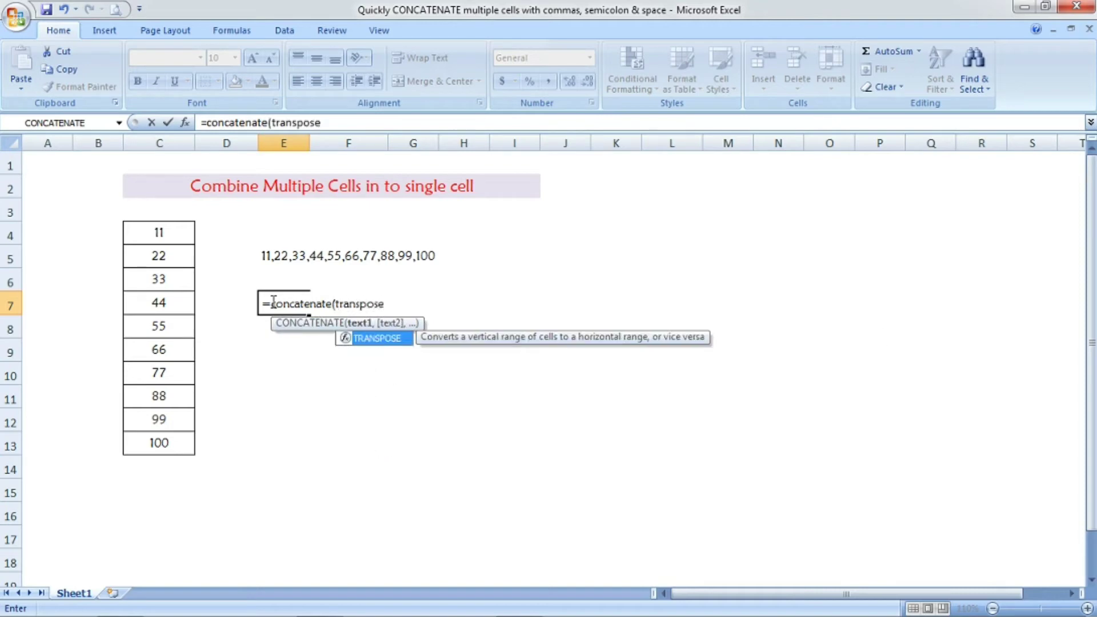
pyautogui.write('(')
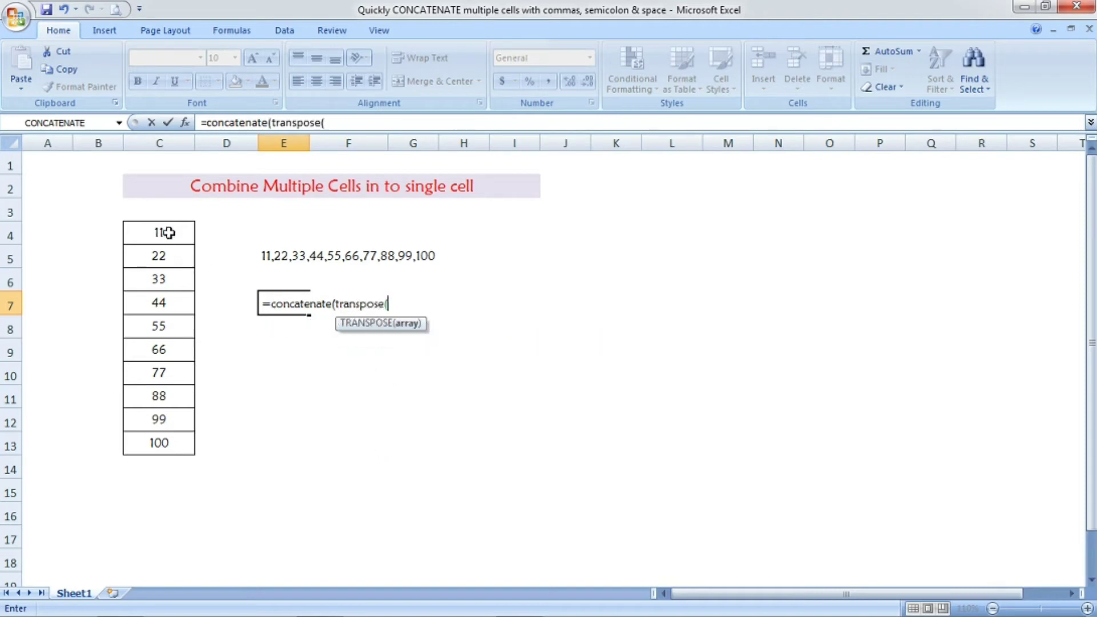
pyautogui.moveTo(162, 231); pyautogui.dragTo(164, 449)
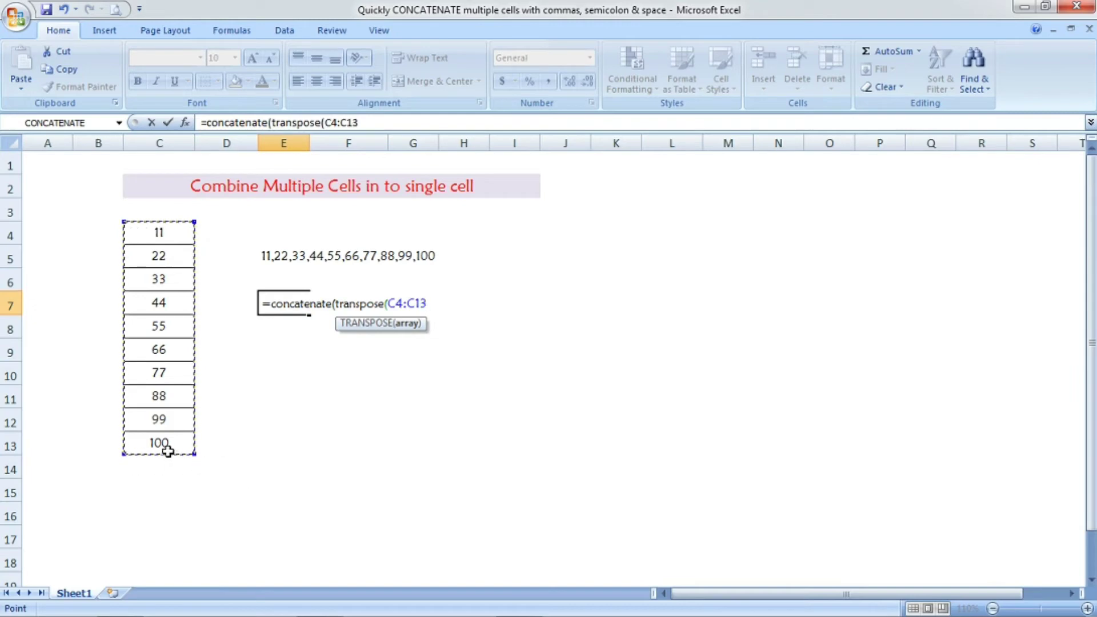
pyautogui.write(')')
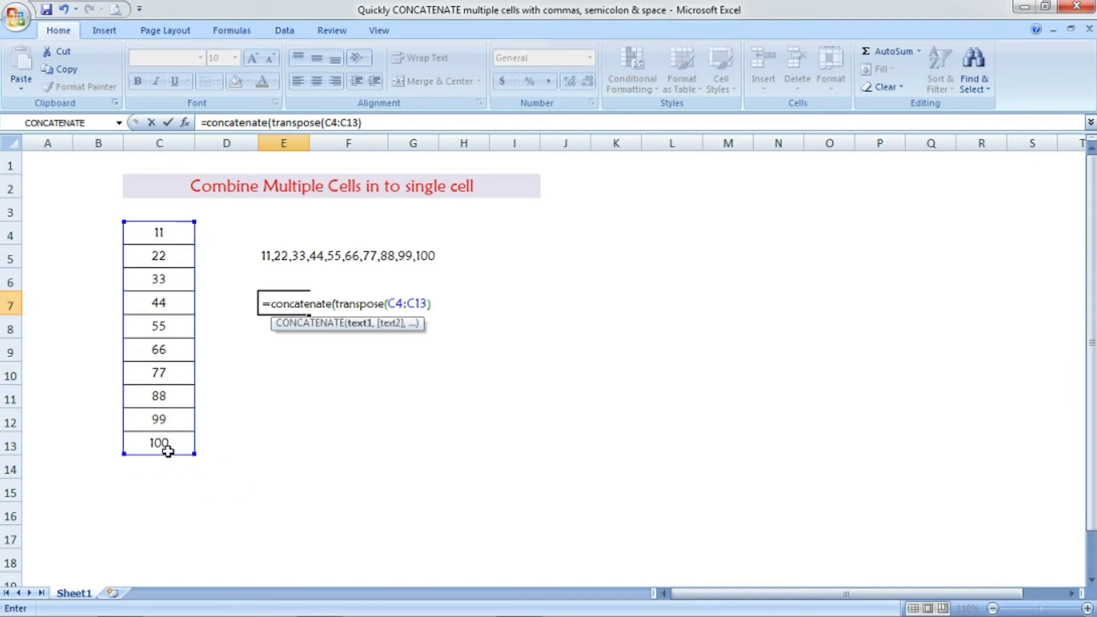
pyautogui.write(')')
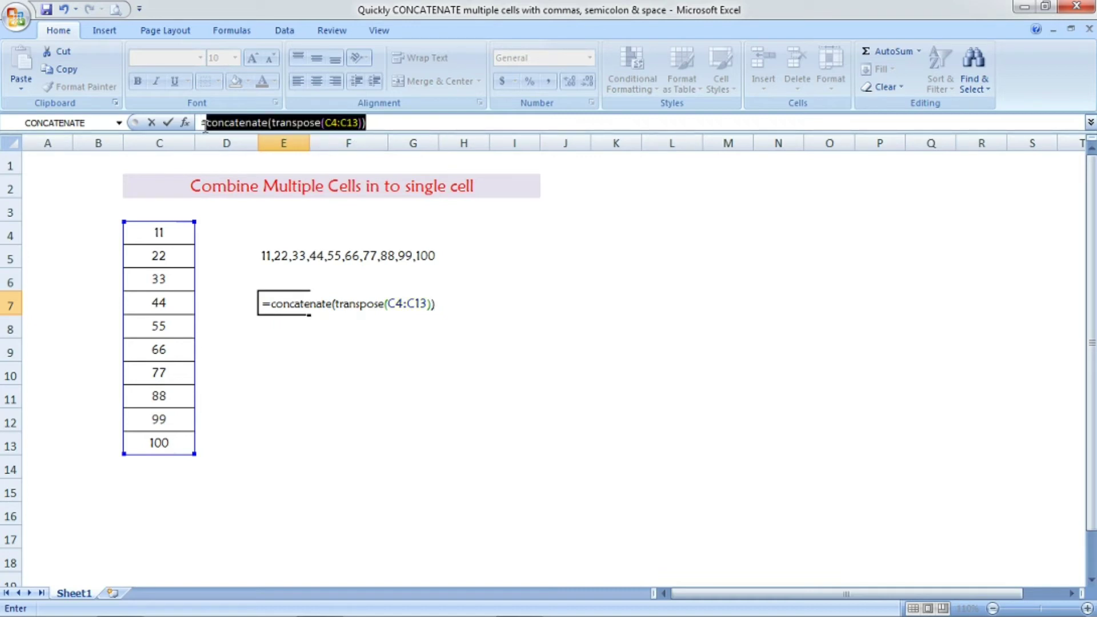
# Step: Evaluate E7's formula with F9, strip the leading ={" and closing "}, and select the text
pyautogui.moveTo(366, 124); pyautogui.dragTo(208, 124)
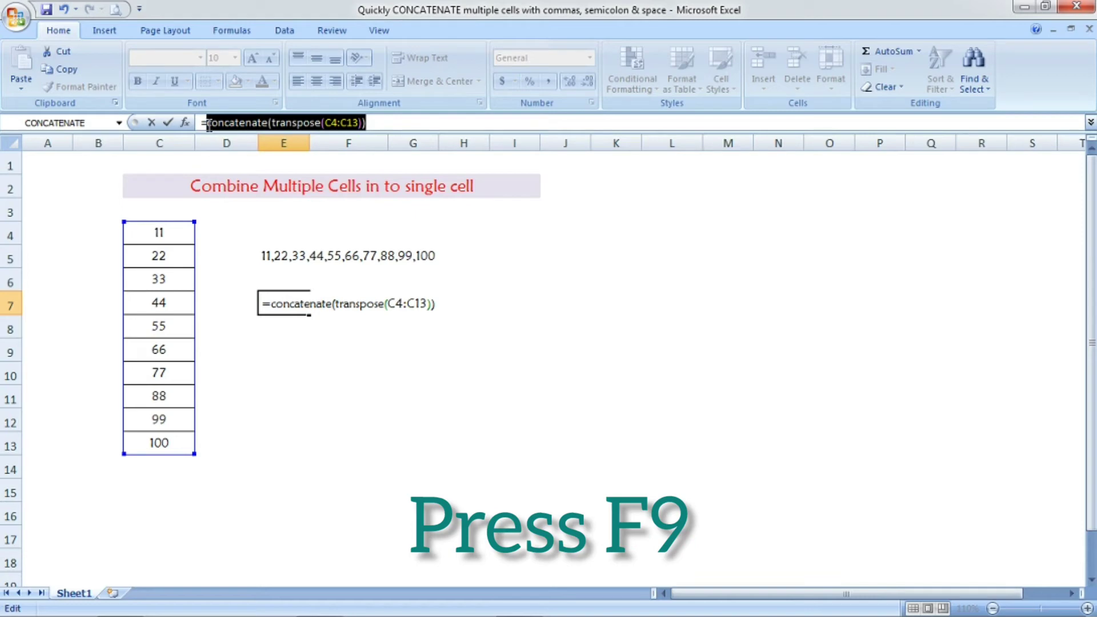
pyautogui.press('F9')
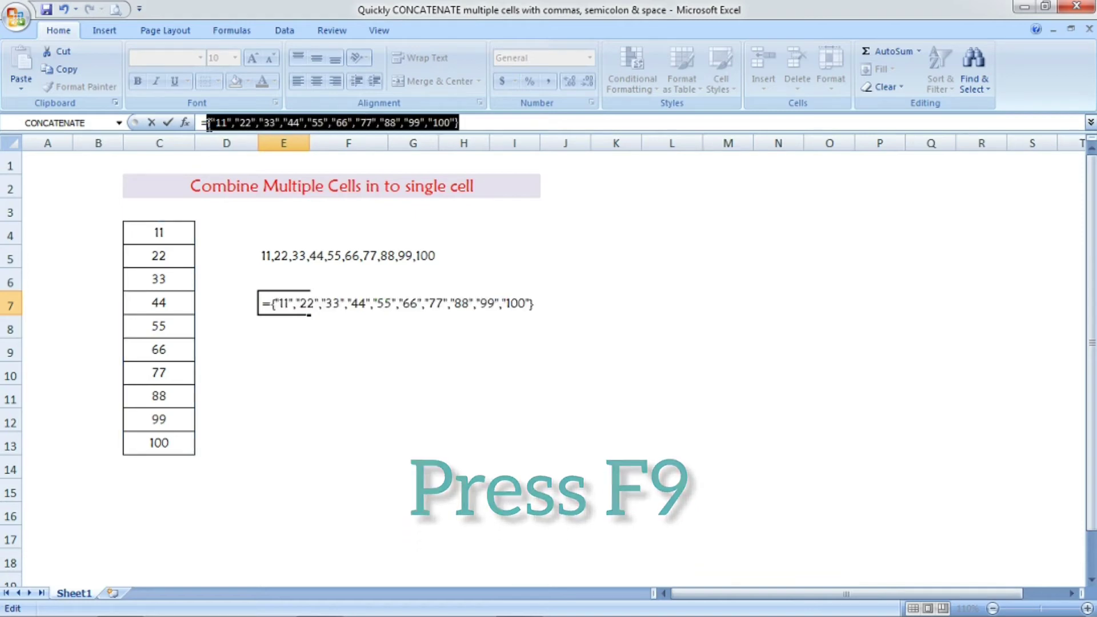
pyautogui.click(218, 122)
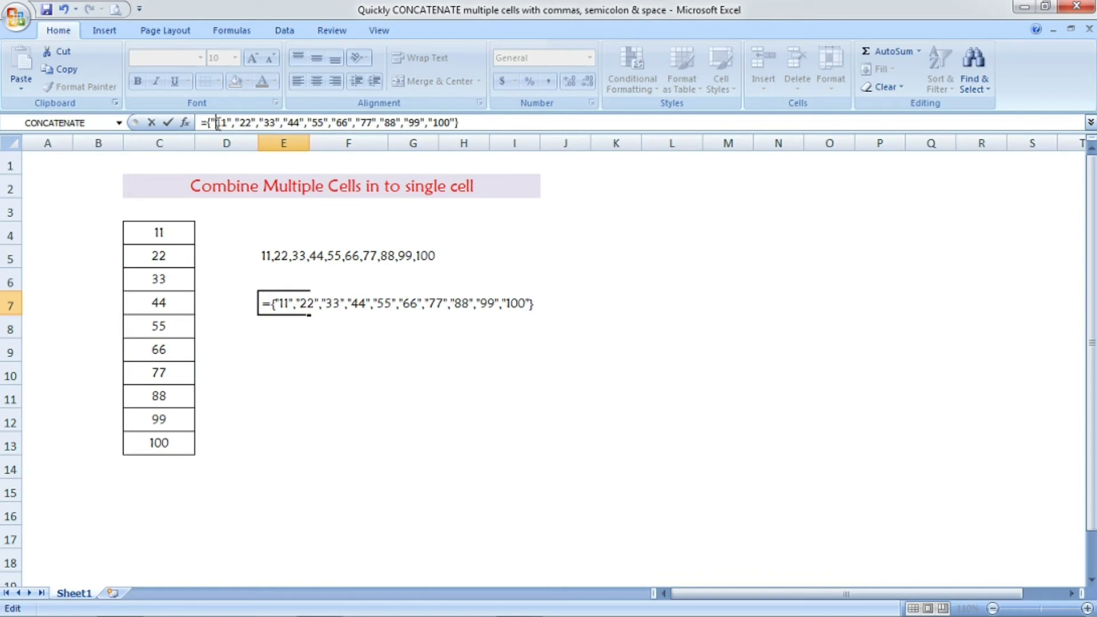
pyautogui.press('BackSpace')
pyautogui.press('BackSpace')
pyautogui.press('BackSpace')
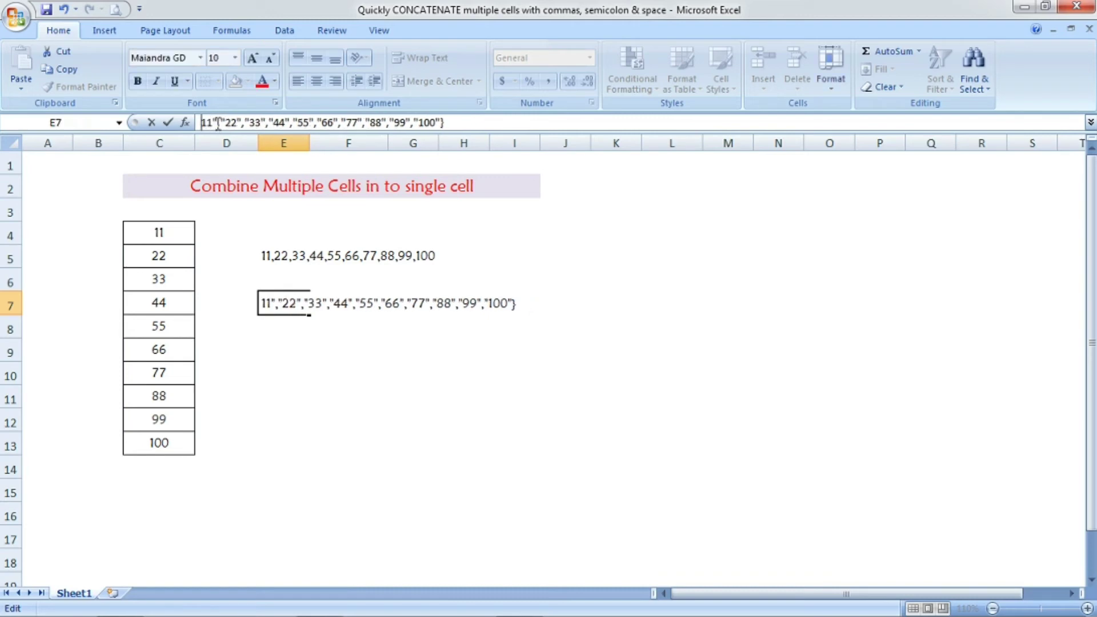
pyautogui.click(476, 123)
pyautogui.press('BackSpace')
pyautogui.press('BackSpace')
pyautogui.moveTo(467, 123); pyautogui.dragTo(201, 124)
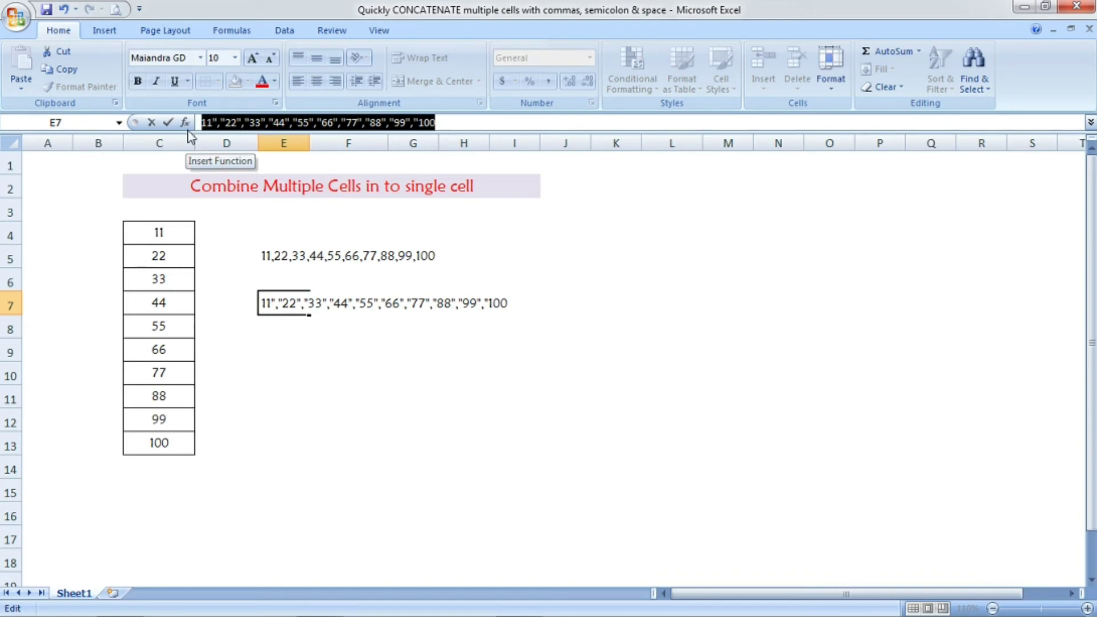
# Step: Replace every "," separator in E7 with a semicolon, giving 11;22;…;100
pyautogui.hotkey('ctrl', 'h')
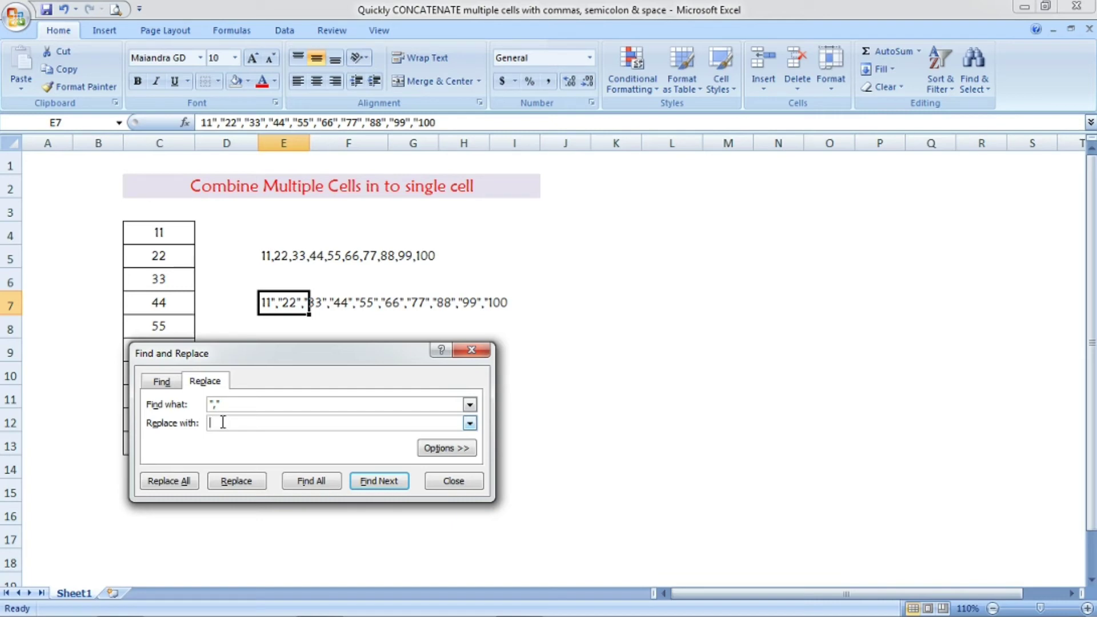
pyautogui.write(';')
pyautogui.click(158, 490)
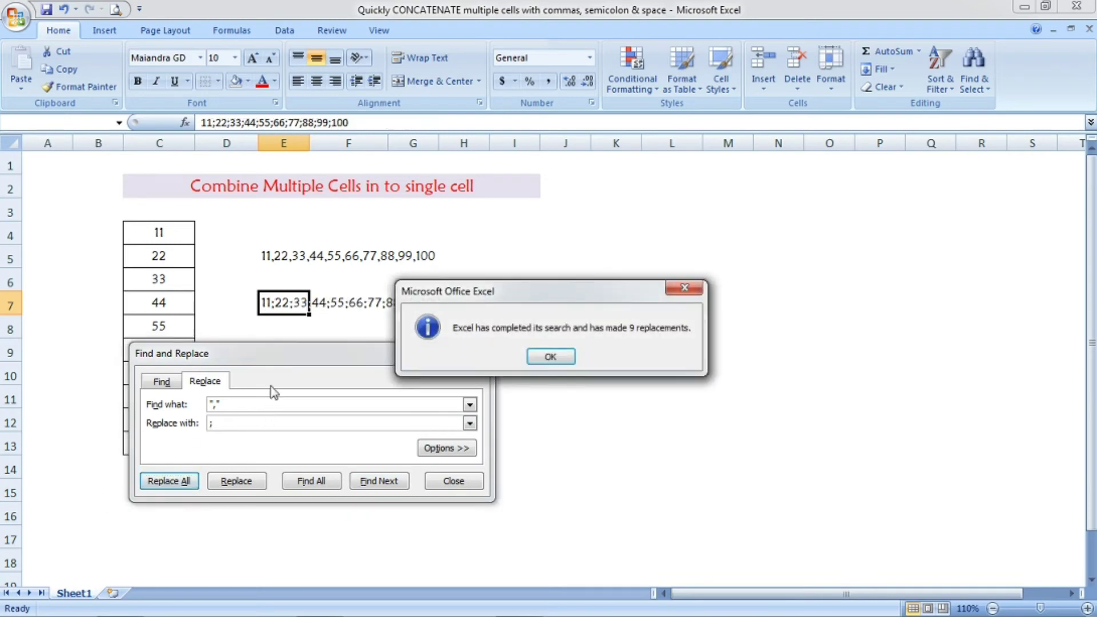
pyautogui.click(549, 361)
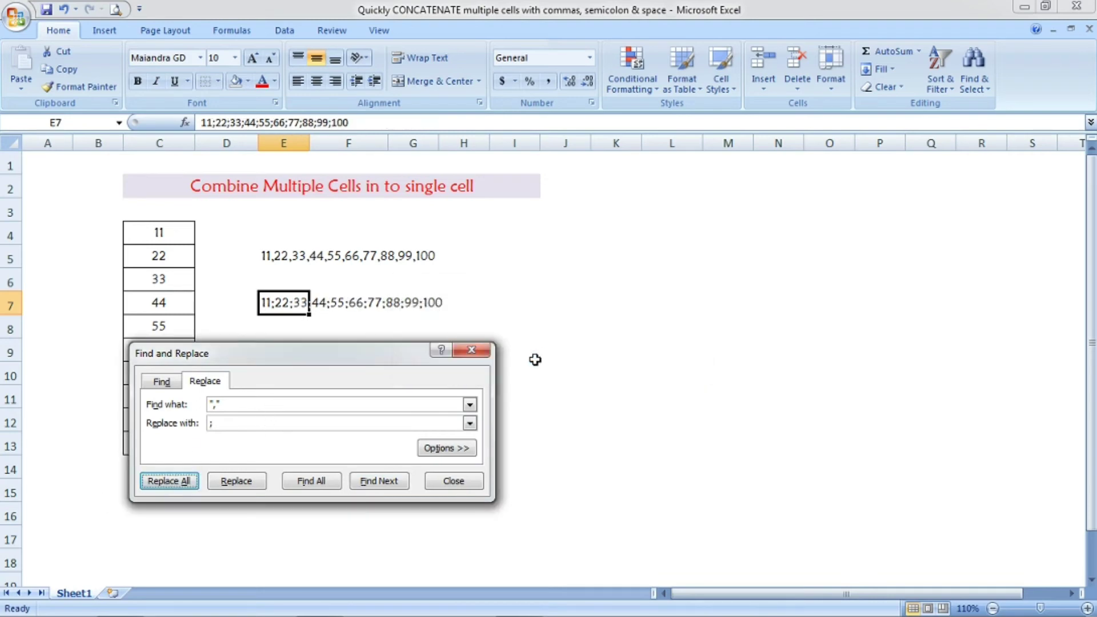
pyautogui.click(453, 481)
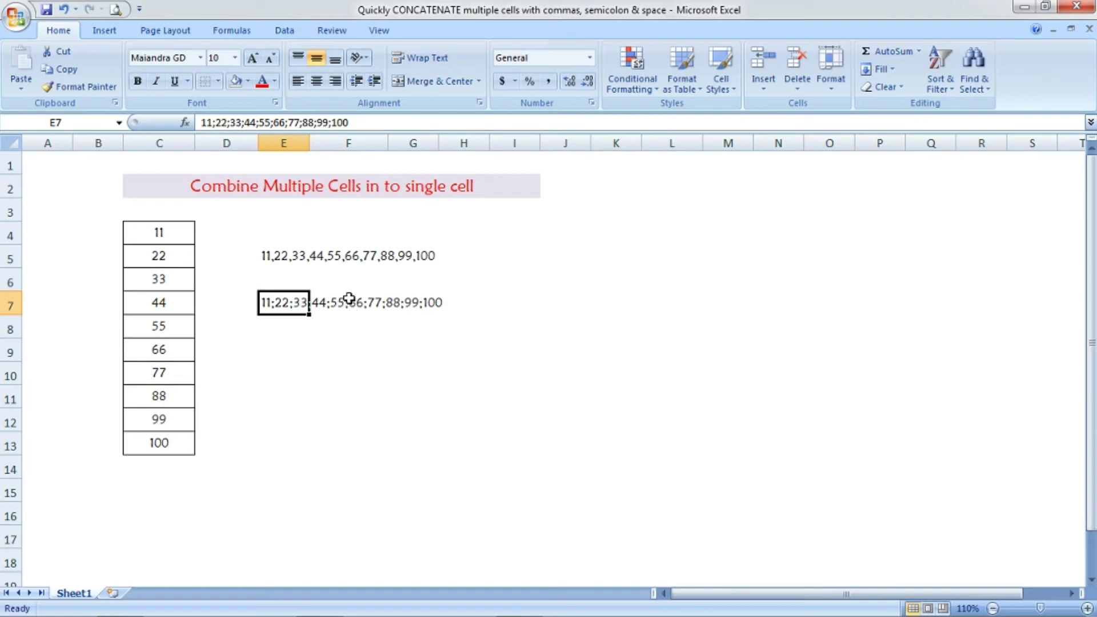
# Step: In E9 enter =concatenate(transpose(C4:C13)), fixing a typo, and select the text after the equals sign
pyautogui.click(274, 350)
pyautogui.write('=')
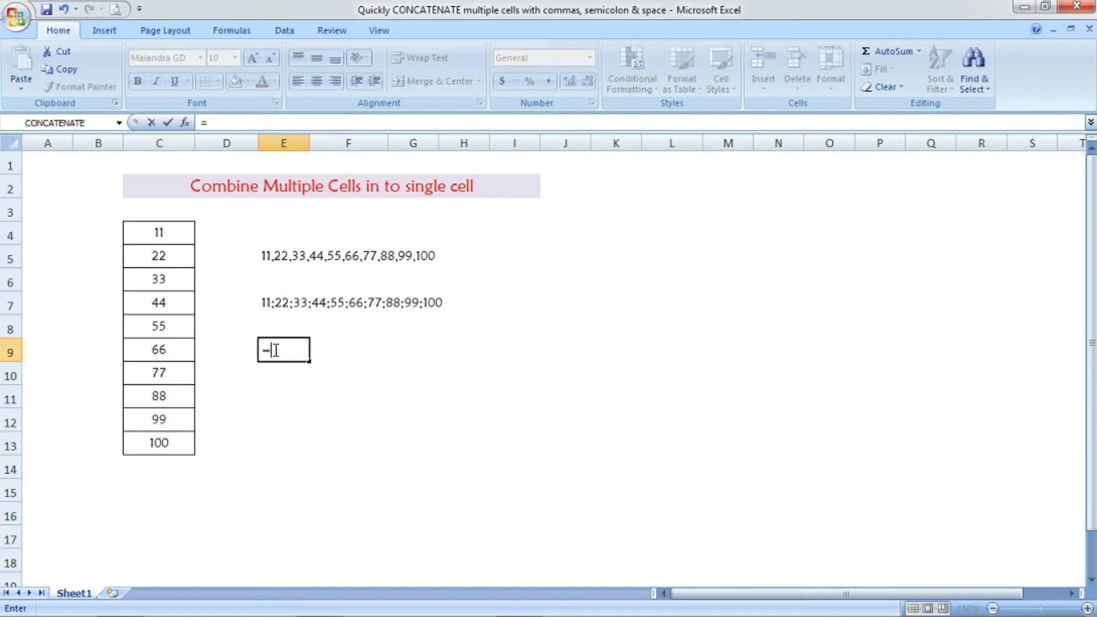
pyautogui.write('concata')
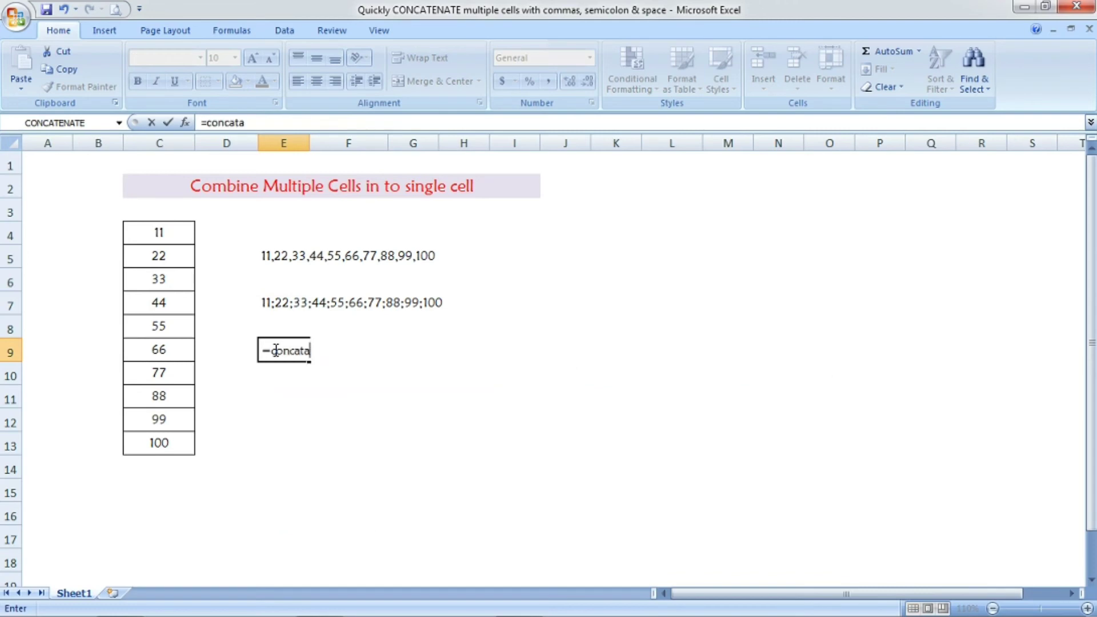
pyautogui.press('BackSpace')
pyautogui.press('BackSpace')
pyautogui.write('e')
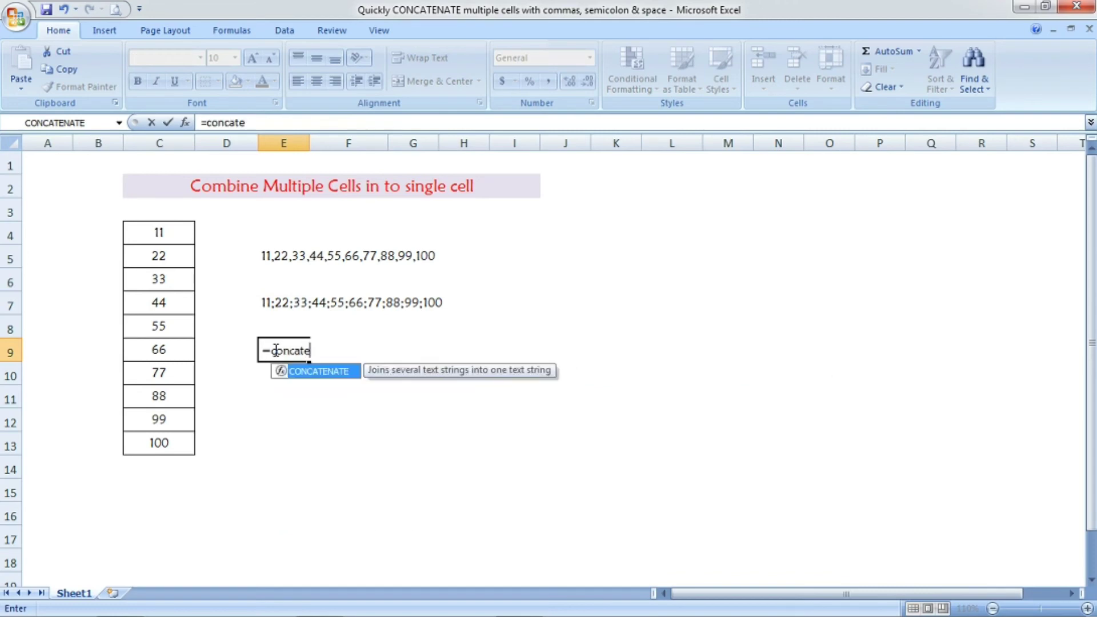
pyautogui.write('nate(')
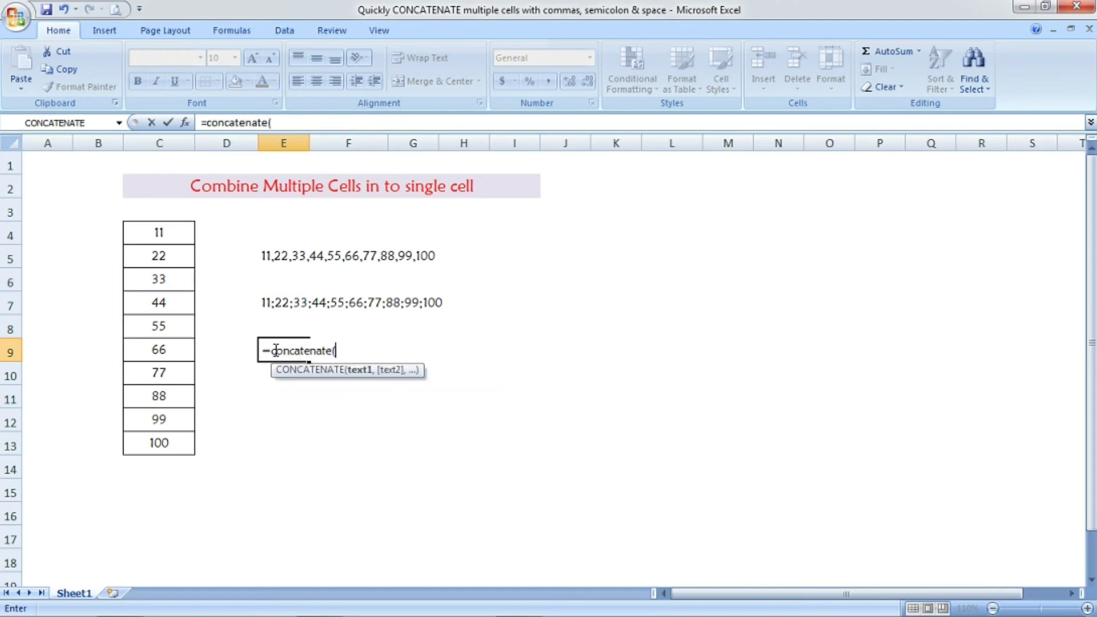
pyautogui.write('transpose')
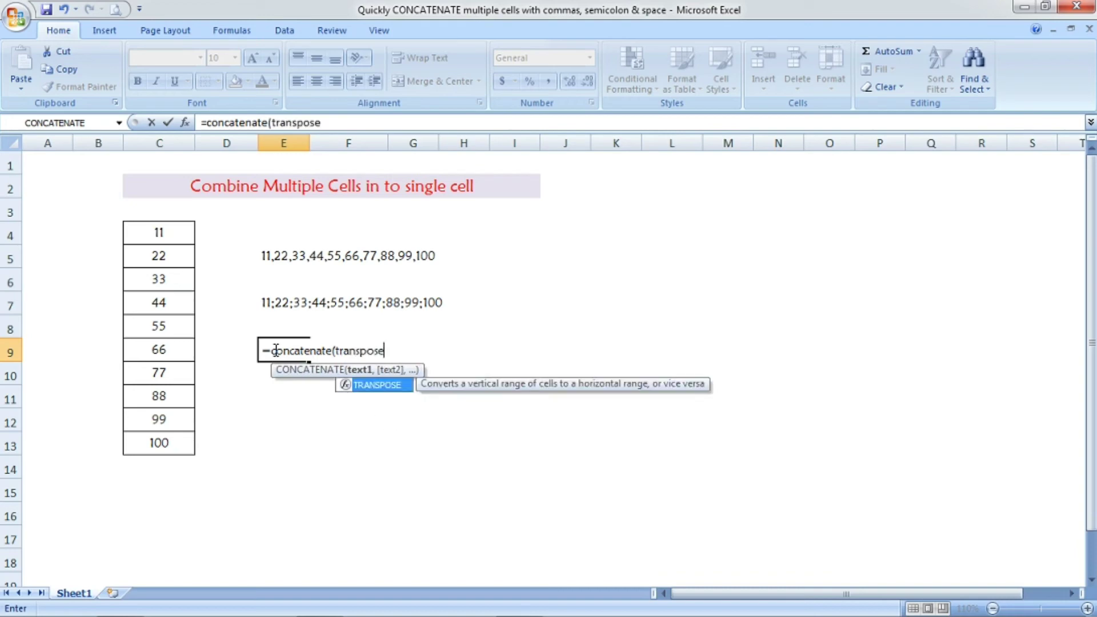
pyautogui.write('(')
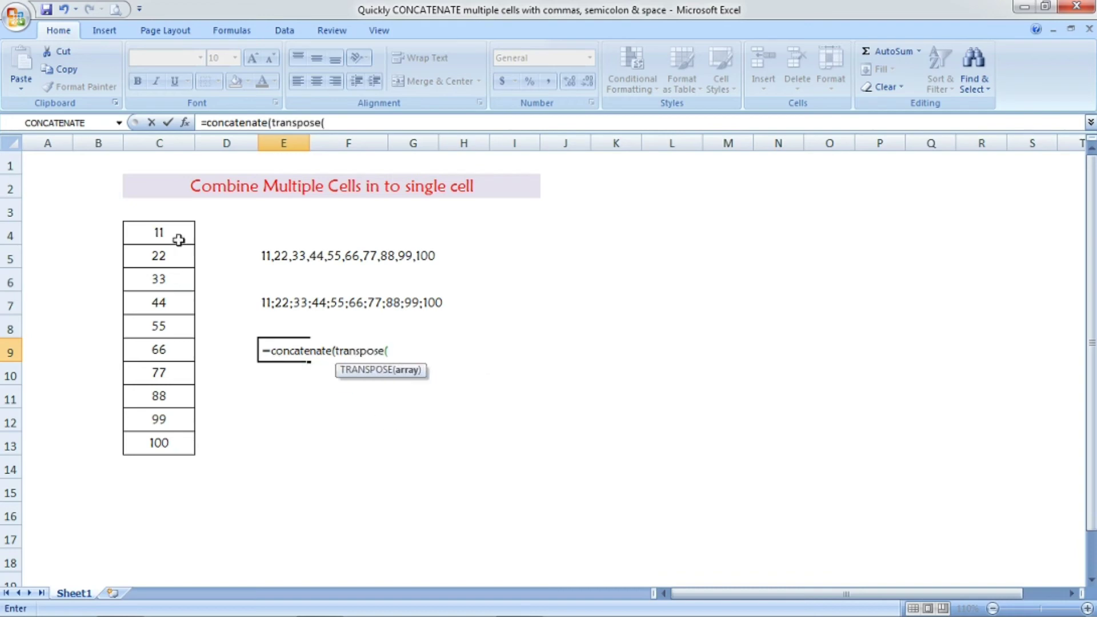
pyautogui.moveTo(160, 232); pyautogui.dragTo(161, 433)
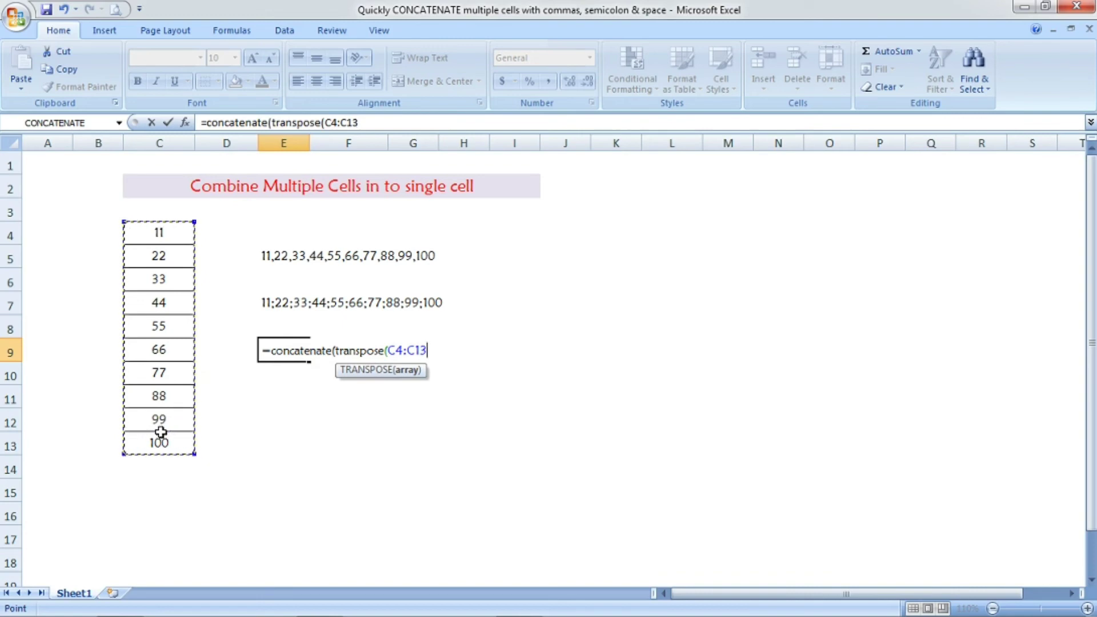
pyautogui.write(')')
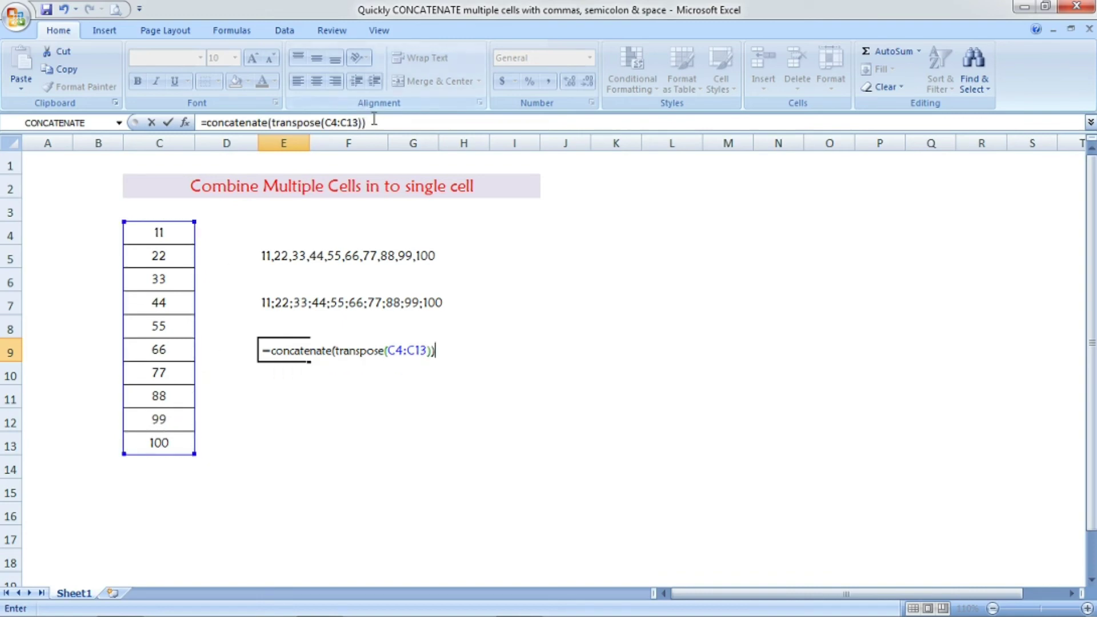
pyautogui.moveTo(366, 123); pyautogui.dragTo(212, 121)
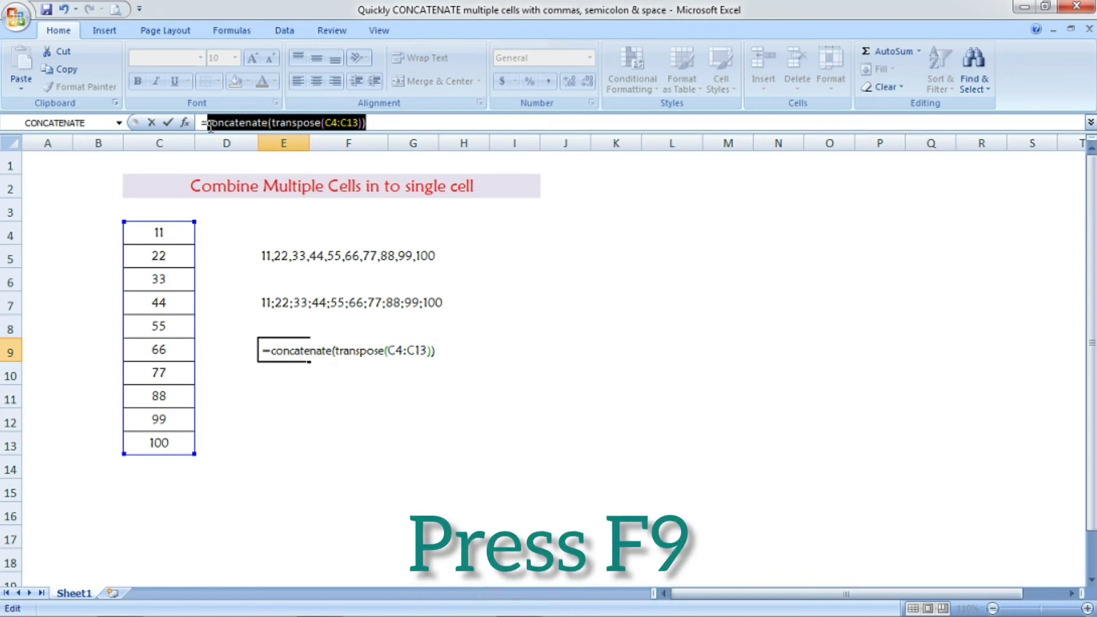
# Step: Evaluate E9's formula with F9, delete the leading ={" and closing "}, and reopen Find and Replace
pyautogui.press('F9')
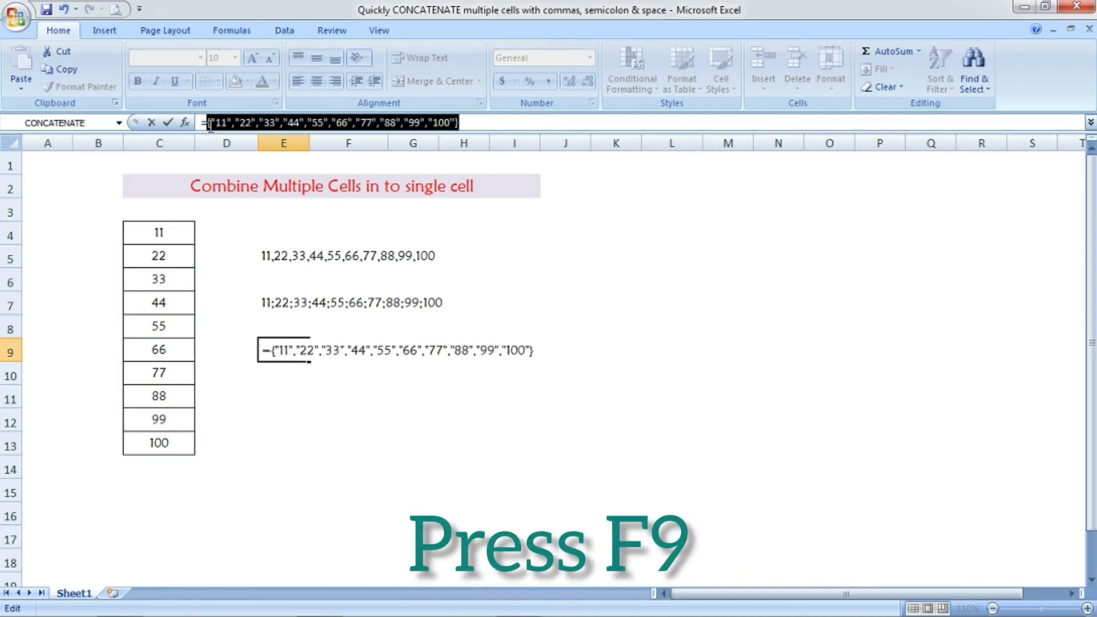
pyautogui.click(218, 122)
pyautogui.press('BackSpace')
pyautogui.press('BackSpace')
pyautogui.press('BackSpace')
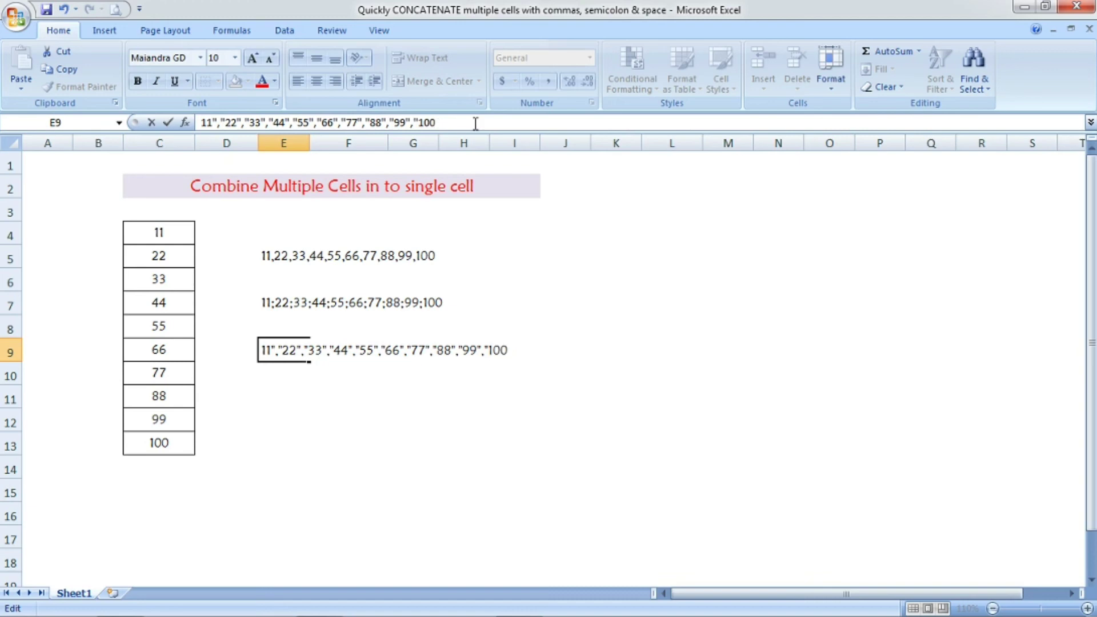
pyautogui.moveTo(436, 122); pyautogui.dragTo(201, 122)
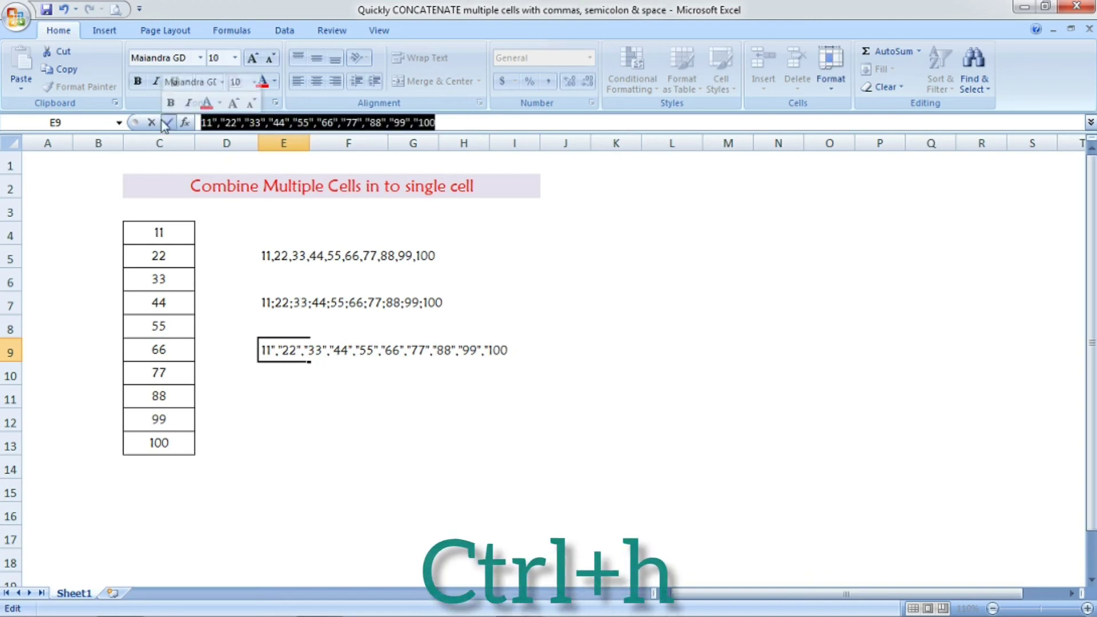
pyautogui.click(165, 122)
pyautogui.hotkey('ctrl', 'h')
# Step: Replace every "," separator in E9 with a space, giving 11 22 … 100
pyautogui.click(217, 423)
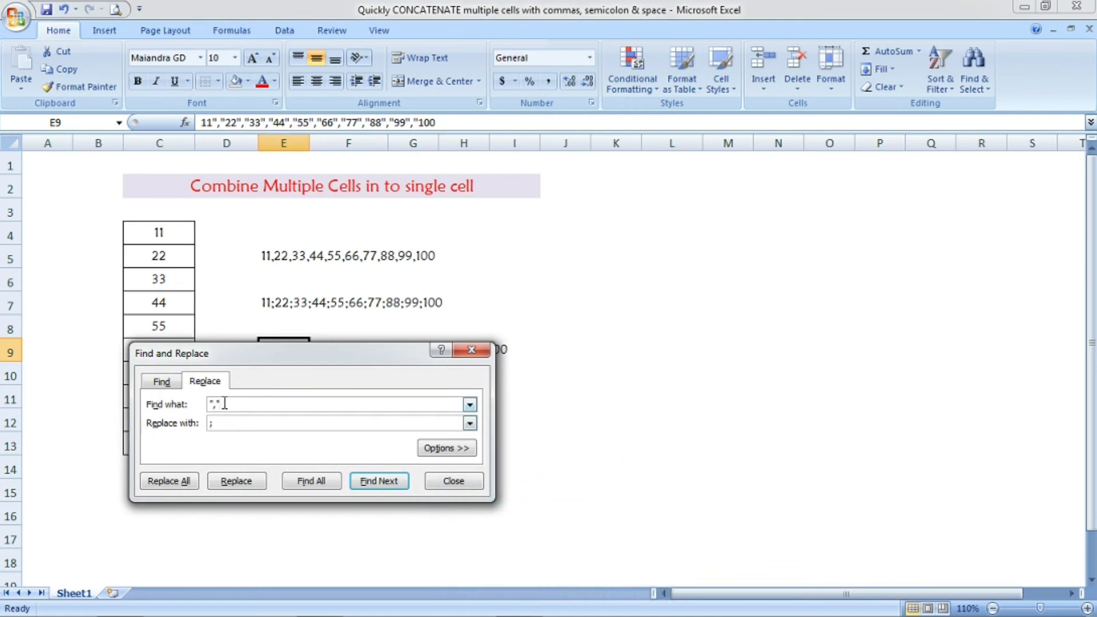
pyautogui.click(221, 424)
pyautogui.click(172, 481)
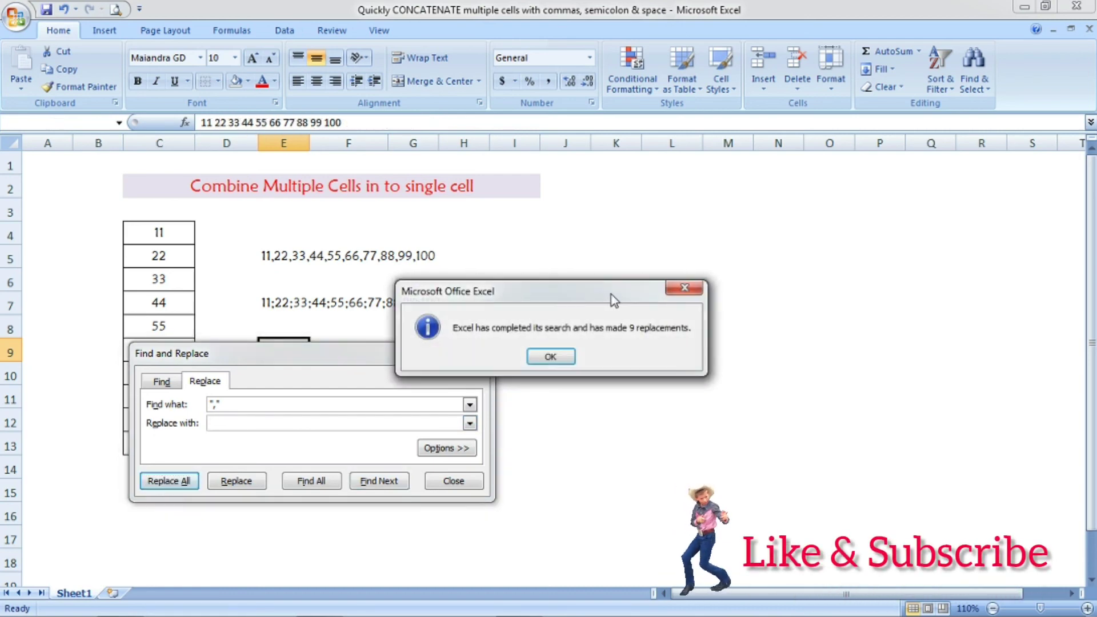
pyautogui.click(557, 358)
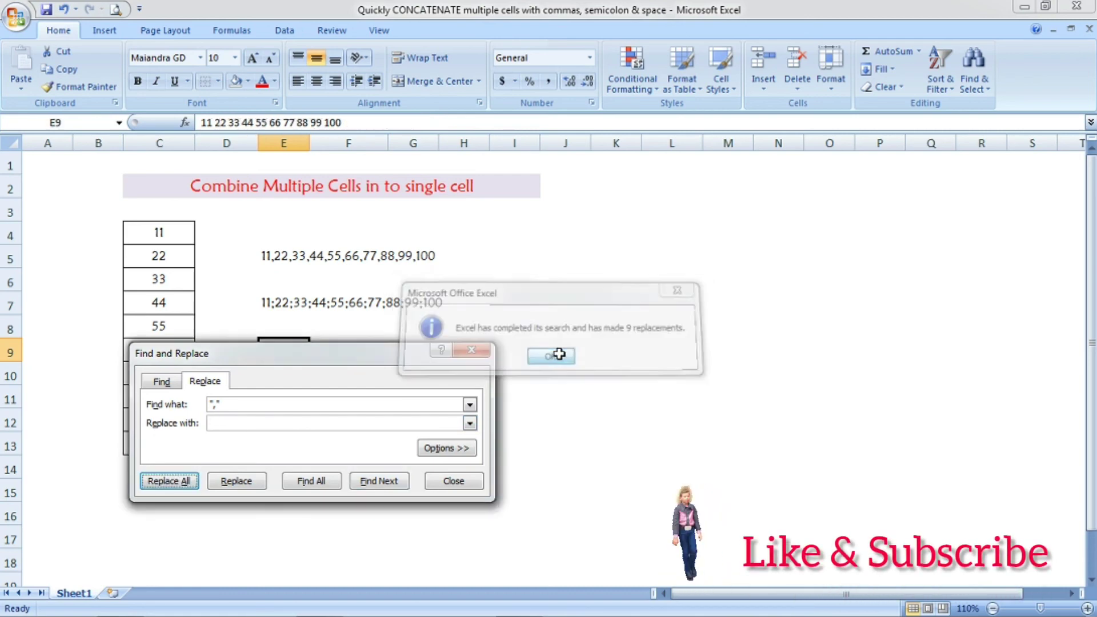
pyautogui.click(452, 487)
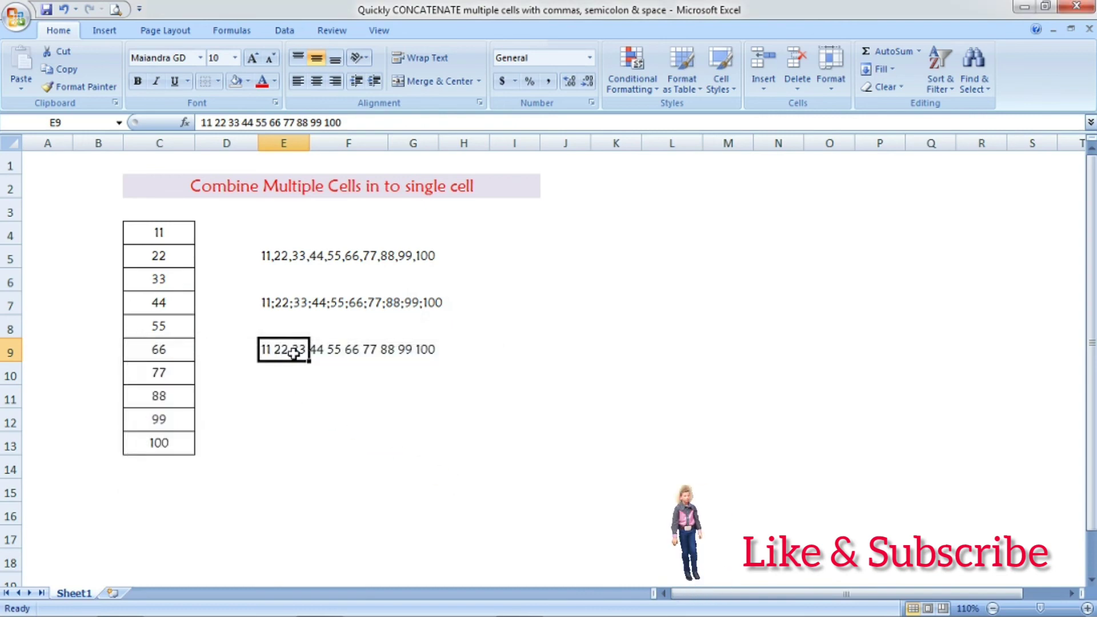
# Step: Compare the space, semicolon and comma lists in E9, E7 and E5
pyautogui.click(273, 378)
pyautogui.click(286, 351)
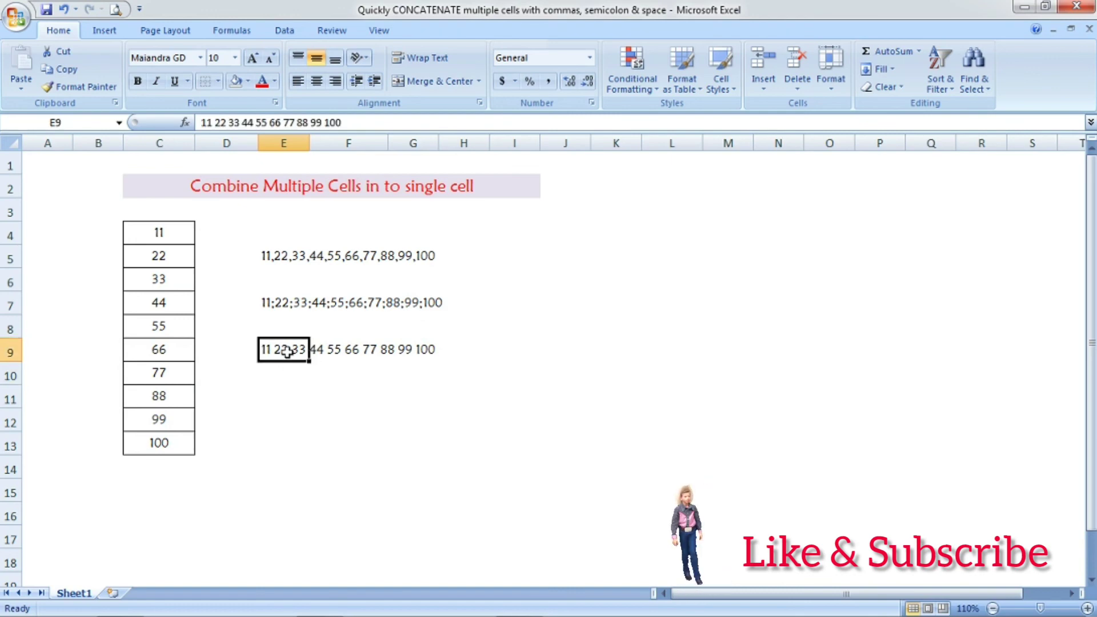
pyautogui.click(292, 299)
pyautogui.click(292, 255)
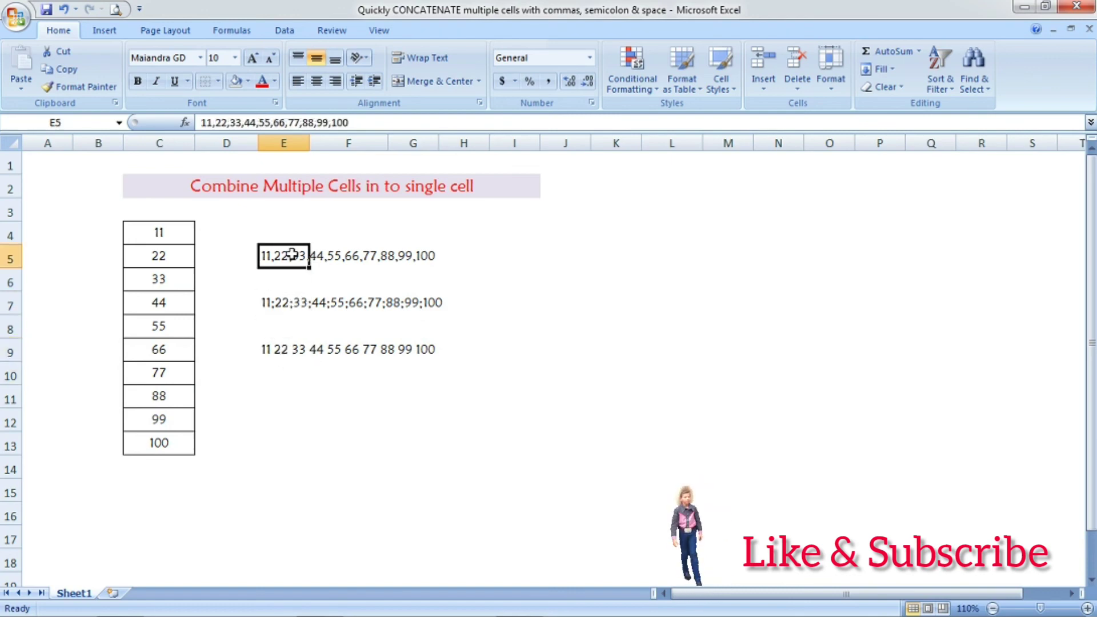